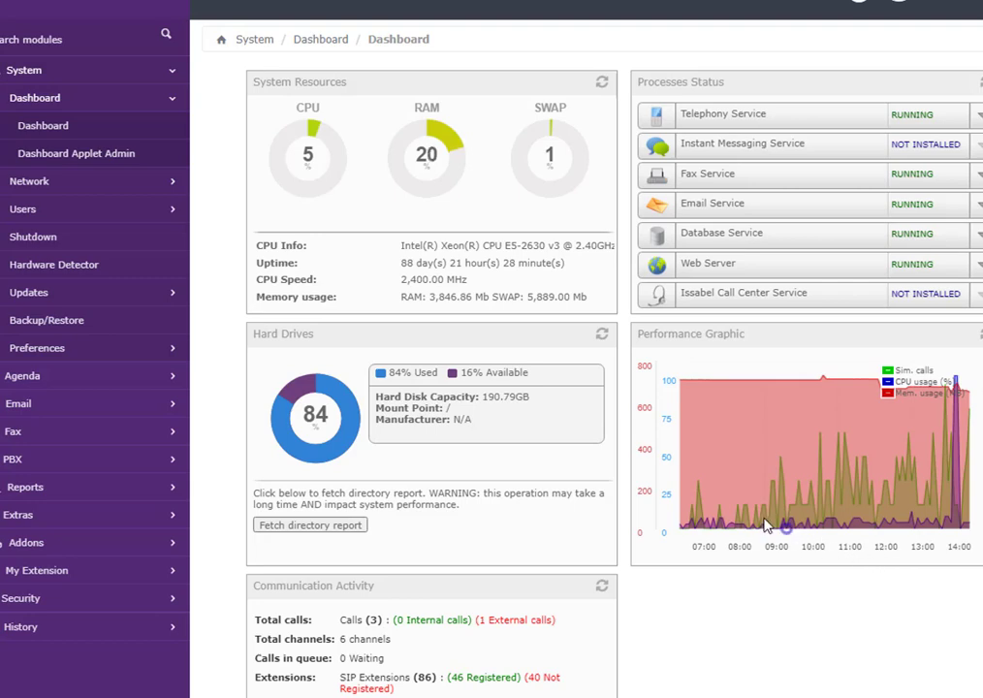
Open the CDR Report and look through the list of call records
left_click(70, 487)
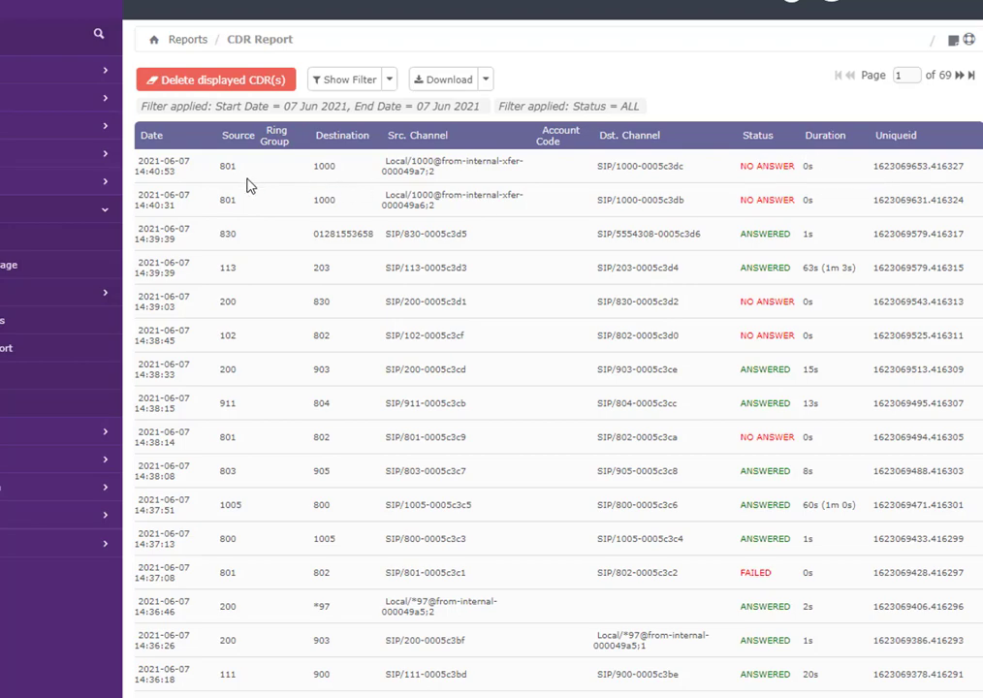
scroll(364, 334, "down", 2)
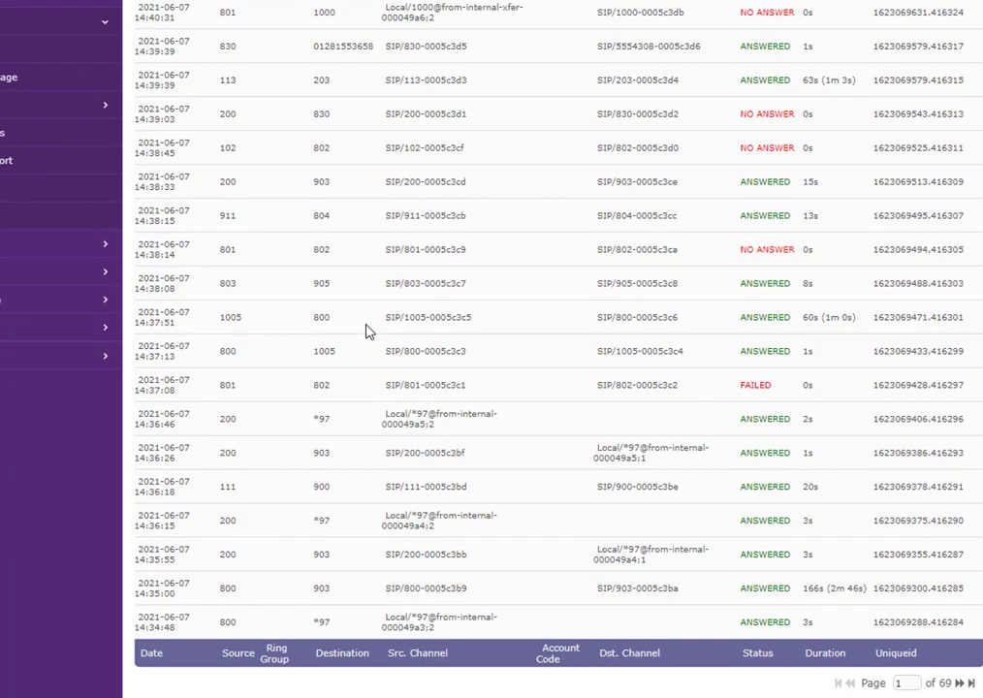
scroll(368, 331, "up", 2)
scroll(373, 329, "down", 2)
scroll(544, 385, "up", 2)
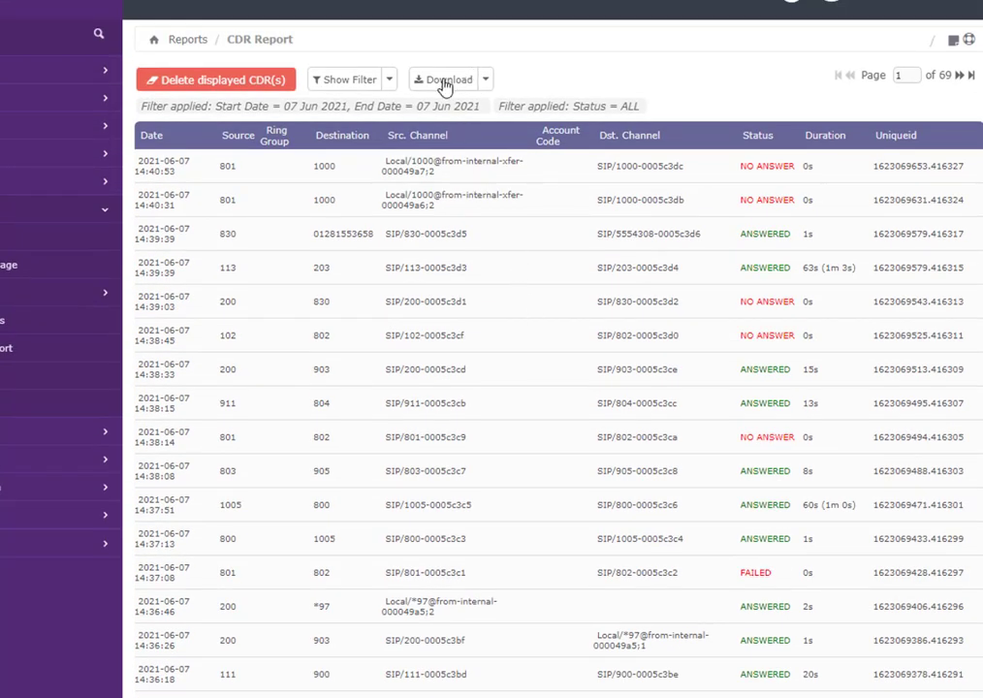
Filter the call records by Source 800 with status NO ANSWER, keeping the dates at 07 Jun 2021
left_click(389, 81)
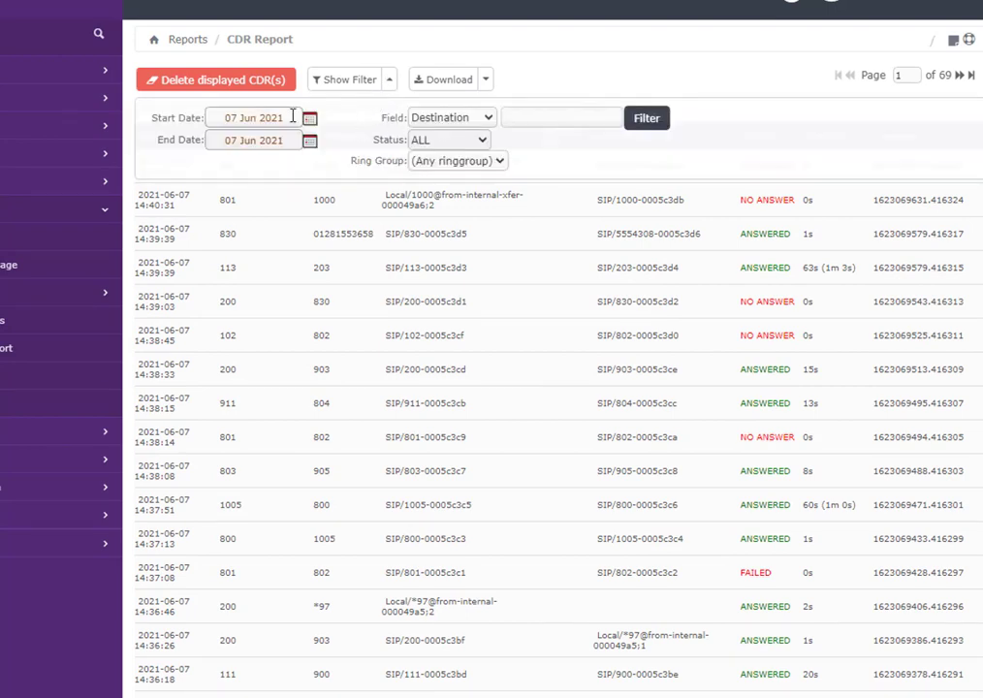
left_click(466, 122)
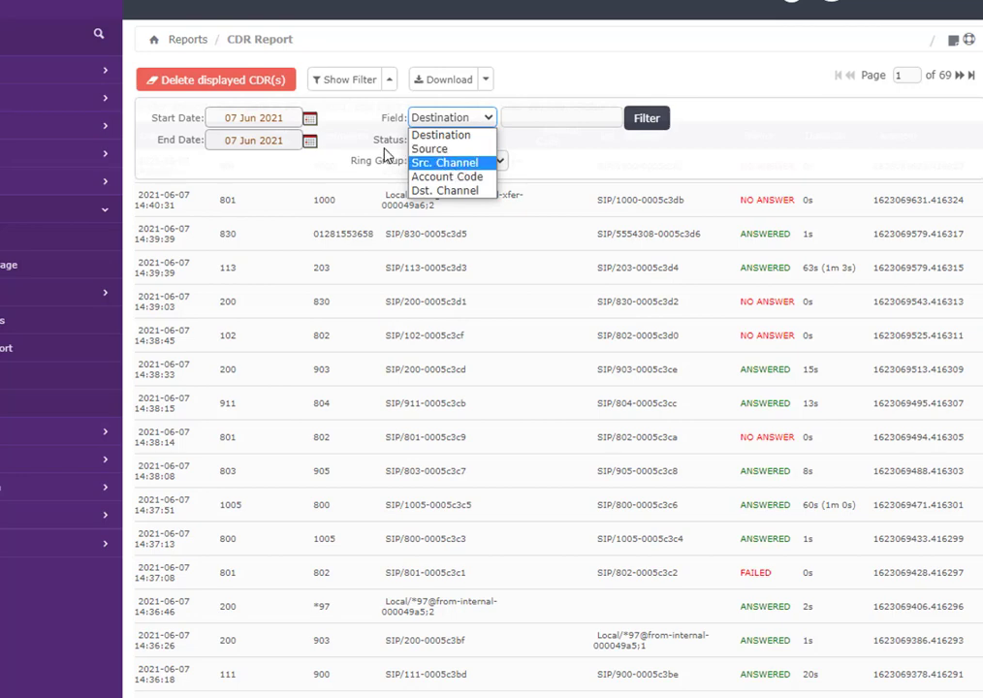
left_click(441, 151)
left_click(522, 114)
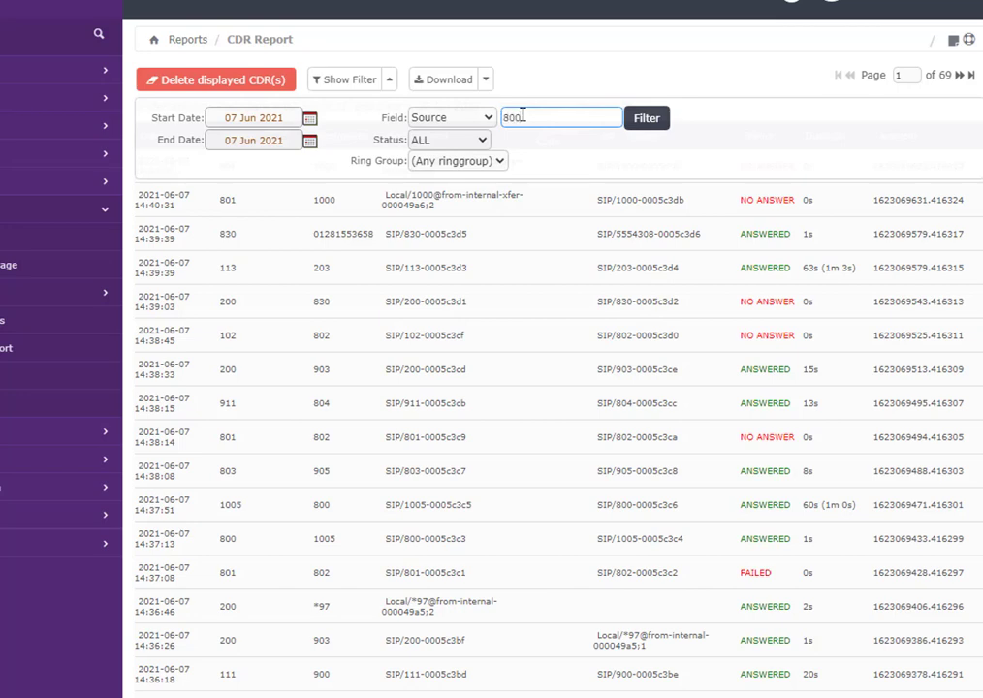
left_click(474, 142)
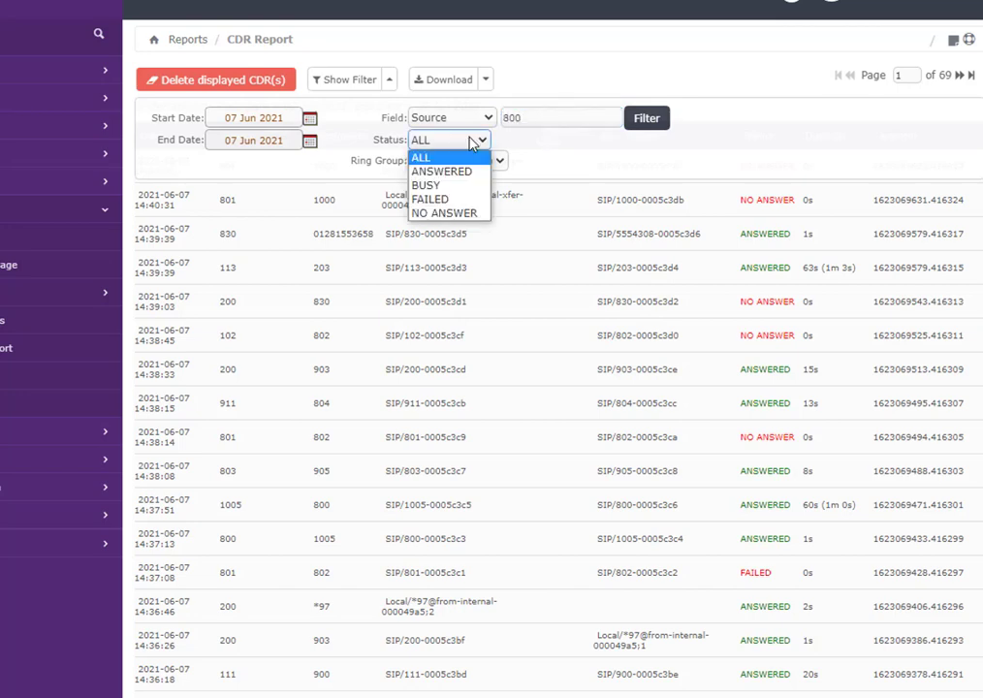
left_click(441, 214)
left_click(643, 117)
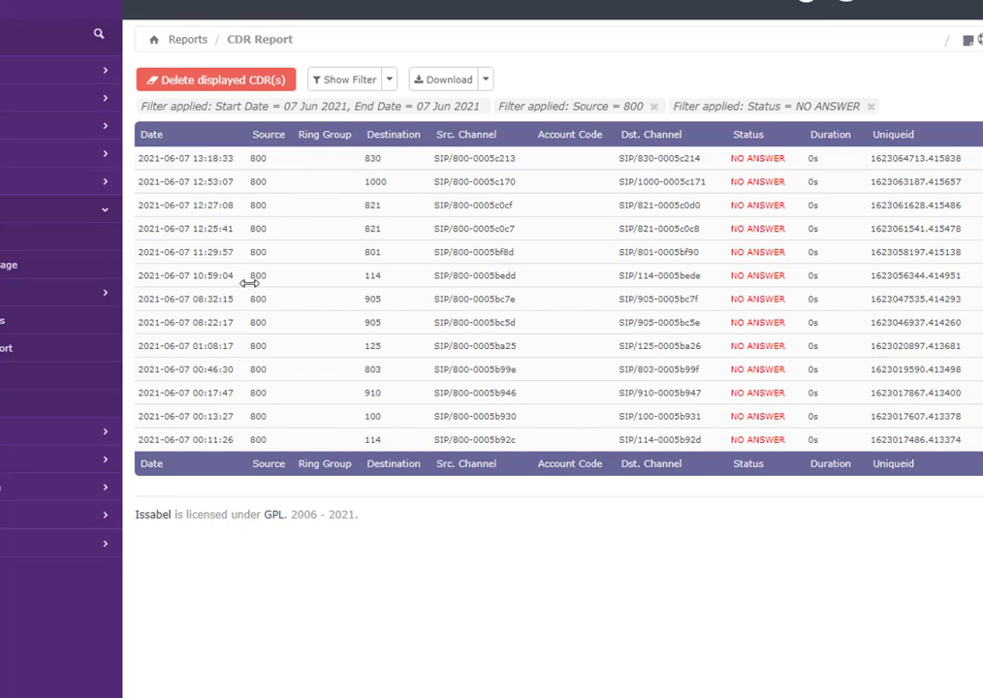
Switch the call record filter field to Destination, keeping 800 and NO ANSWER, and apply it
left_click(389, 82)
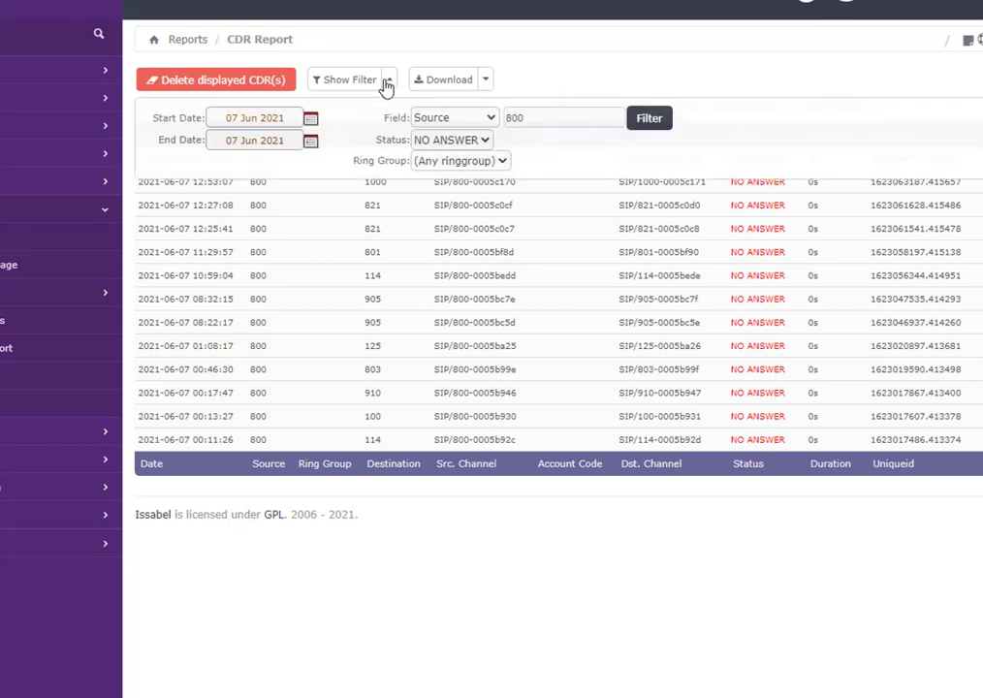
left_click(461, 123)
left_click(429, 134)
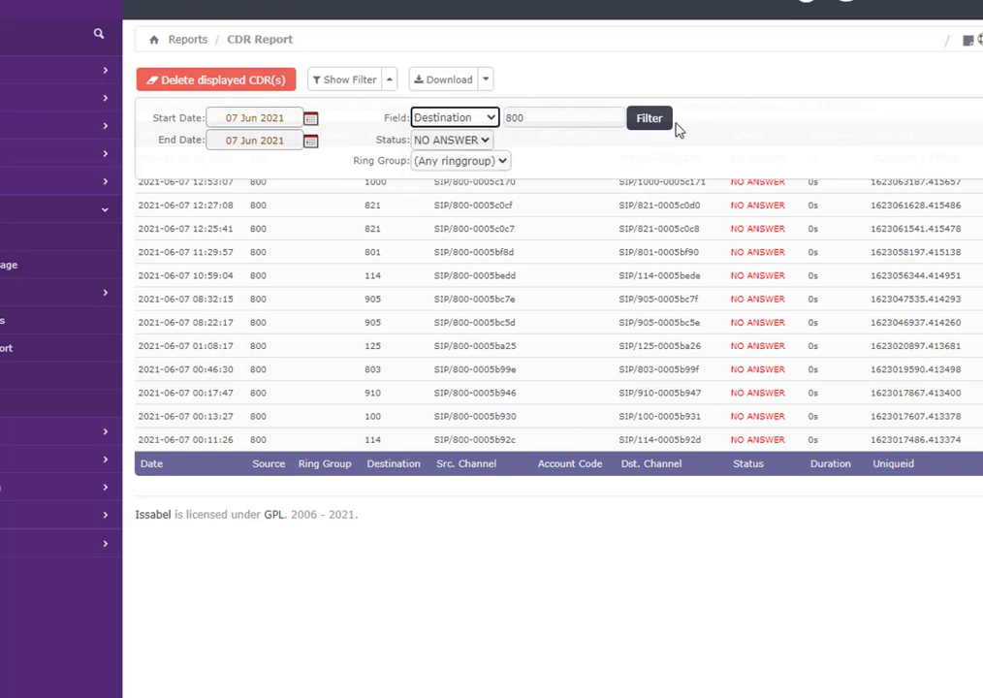
left_click(647, 120)
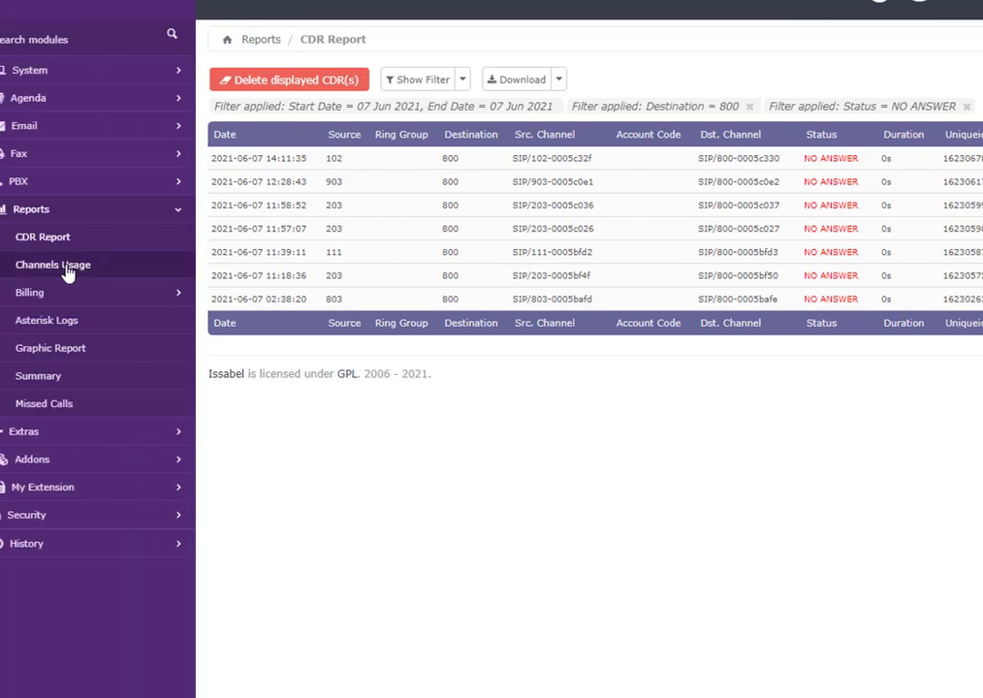
Open the Channels Usage report and look over the simultaneous channel graphs for each channel type
left_click(68, 272)
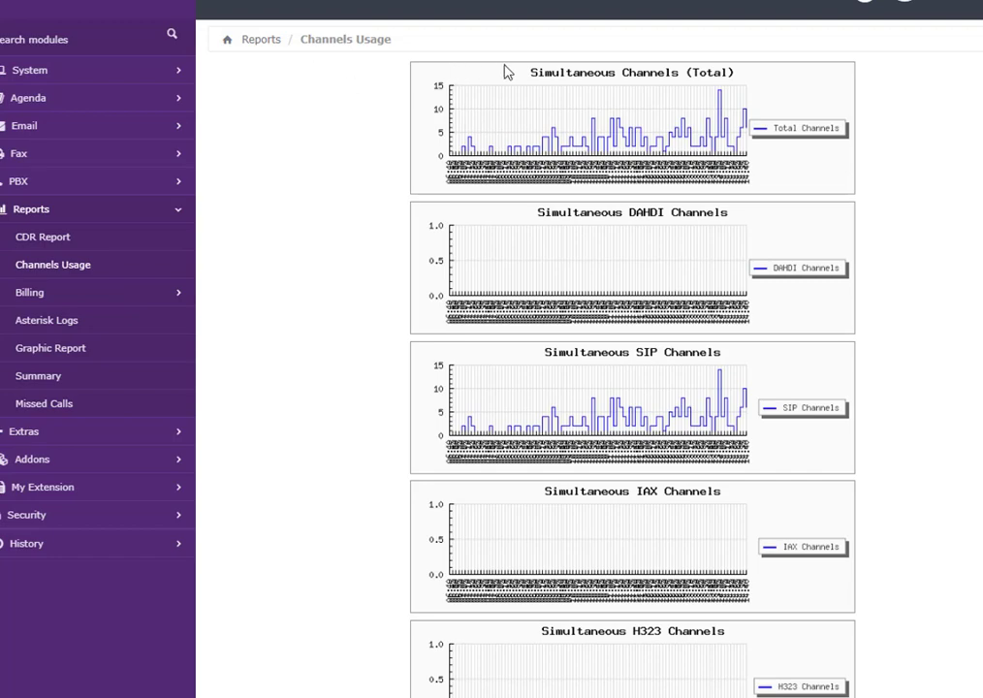
scroll(750, 208, "down", 2)
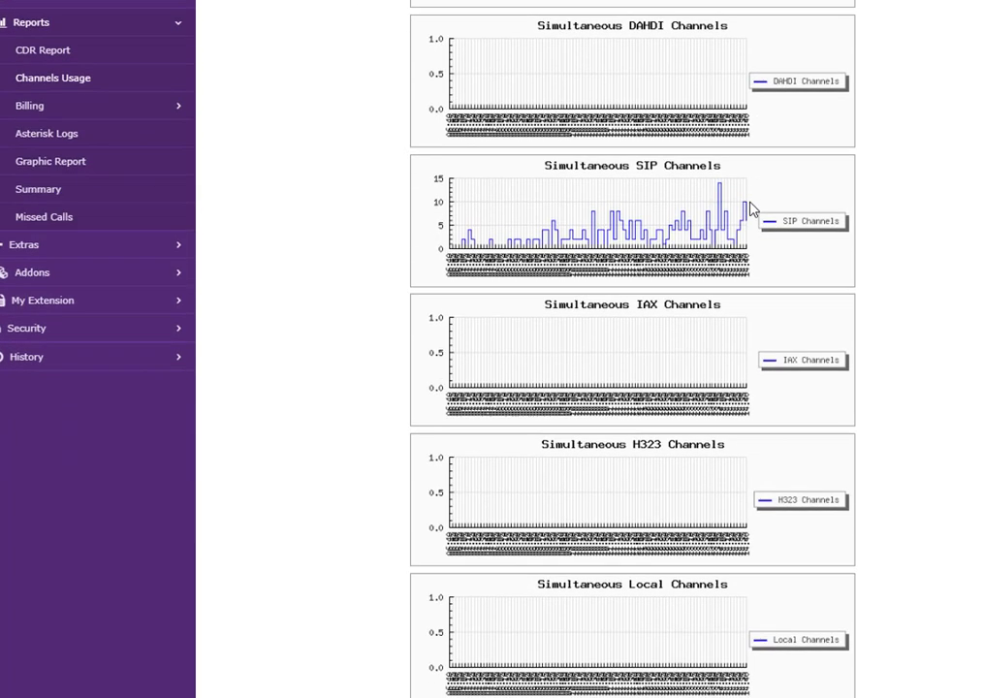
scroll(750, 208, "up", 2)
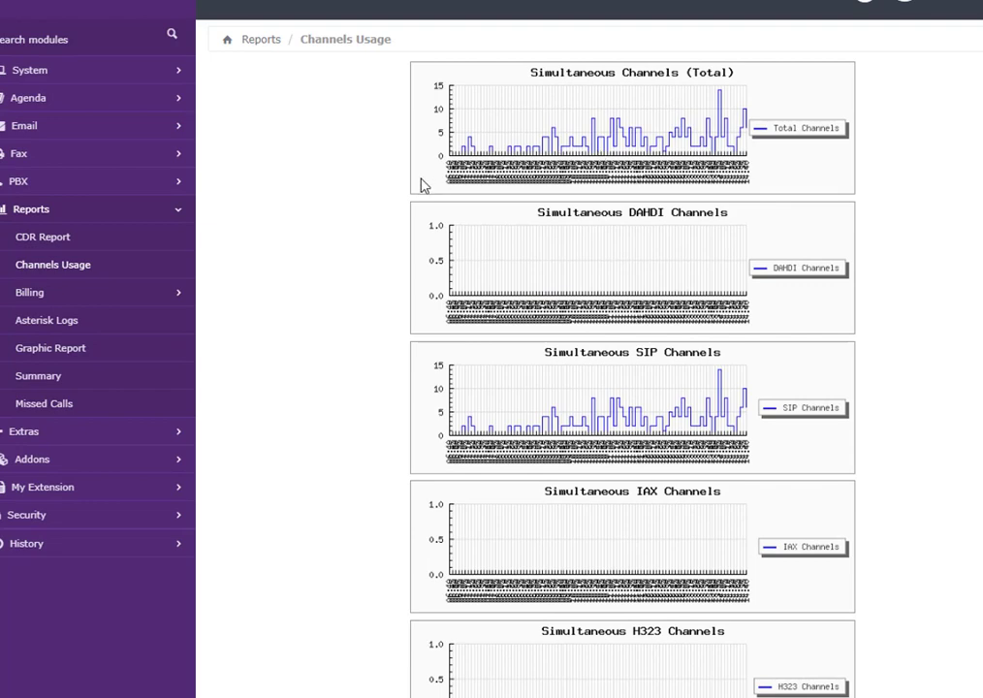
Open the list of billing rates
left_click(163, 295)
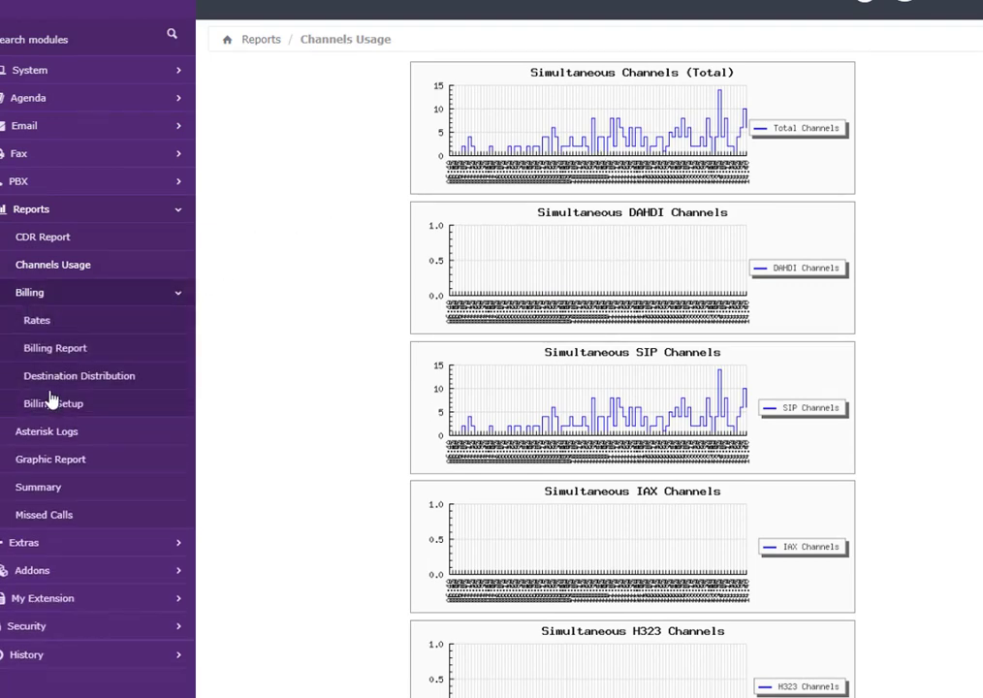
left_click(74, 320)
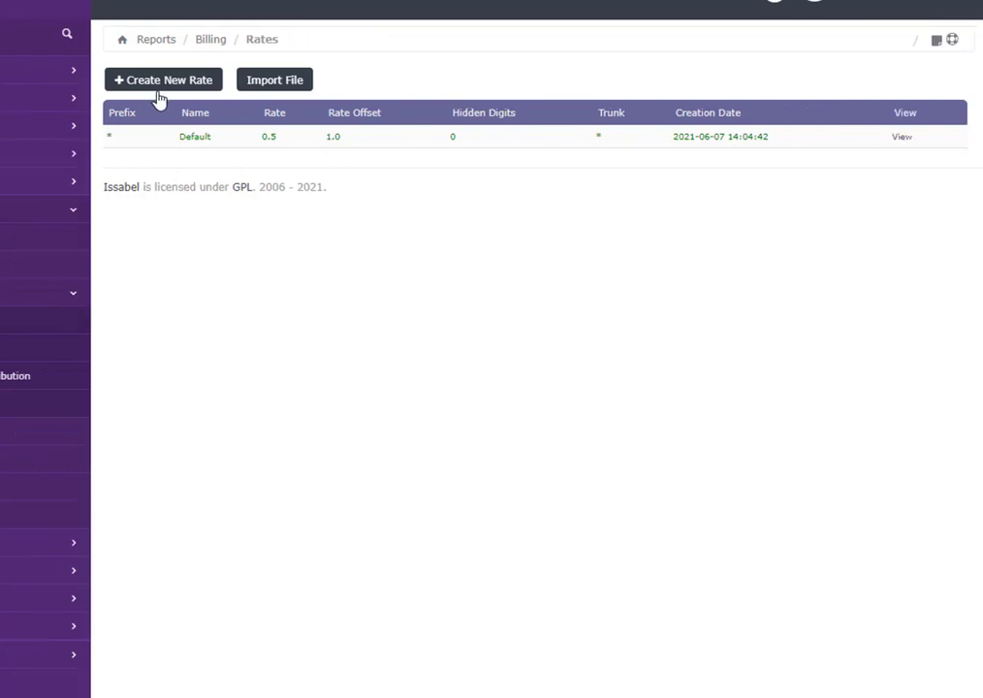
left_click(192, 83)
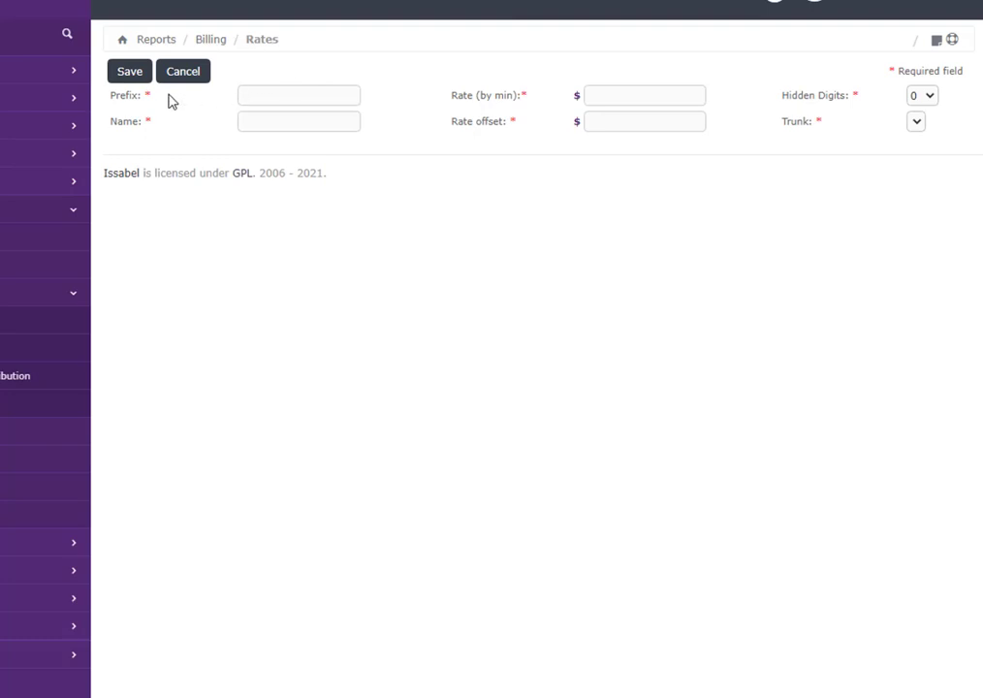
left_click(294, 89)
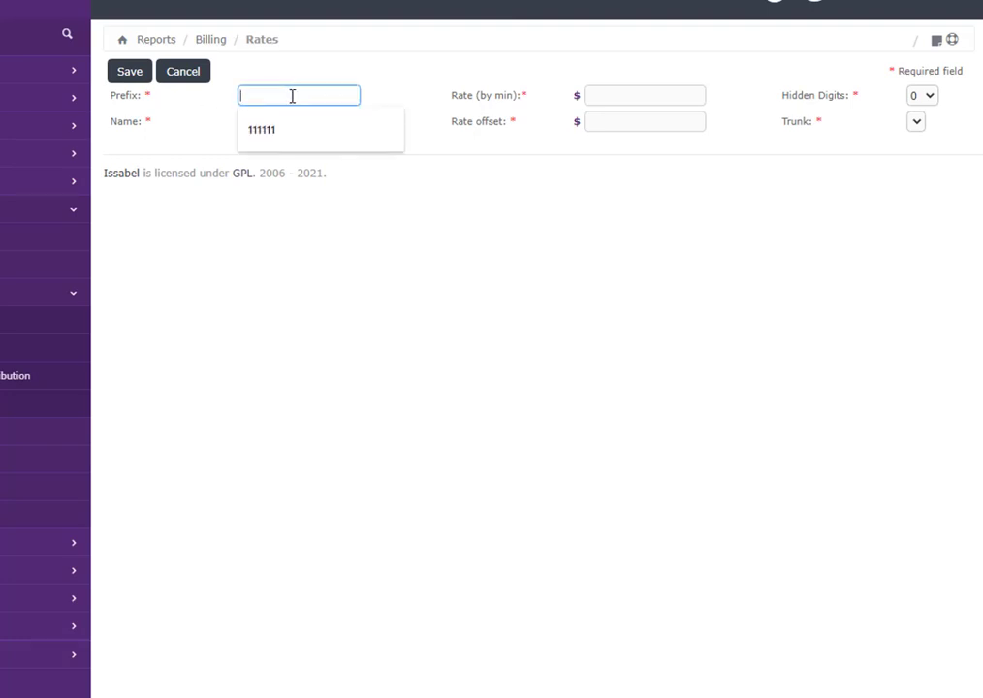
type("*")
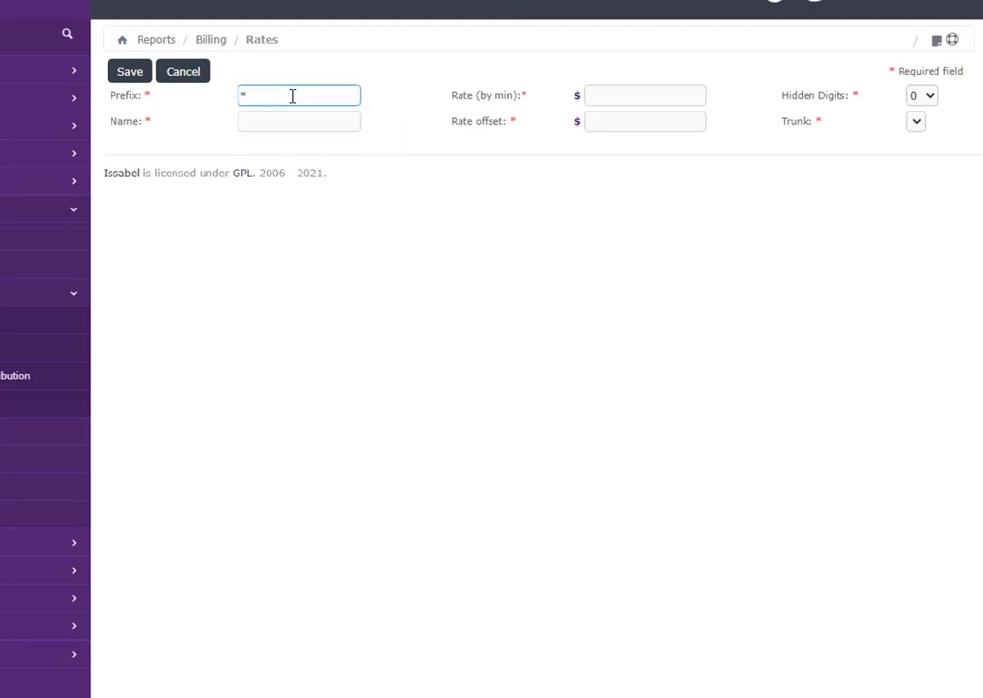
left_click(277, 124)
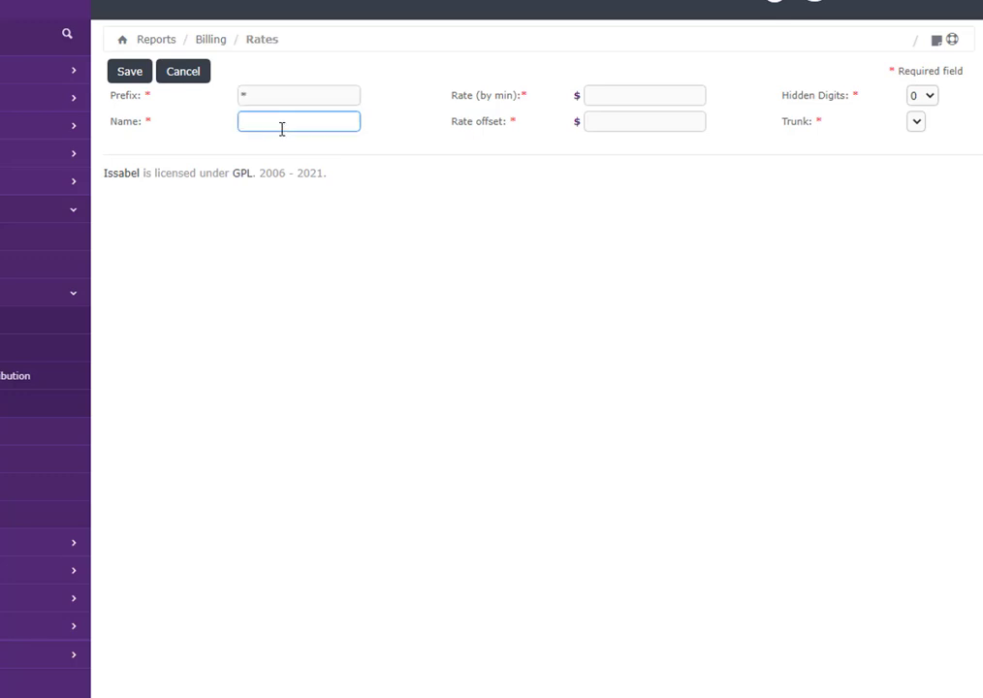
left_click(283, 127)
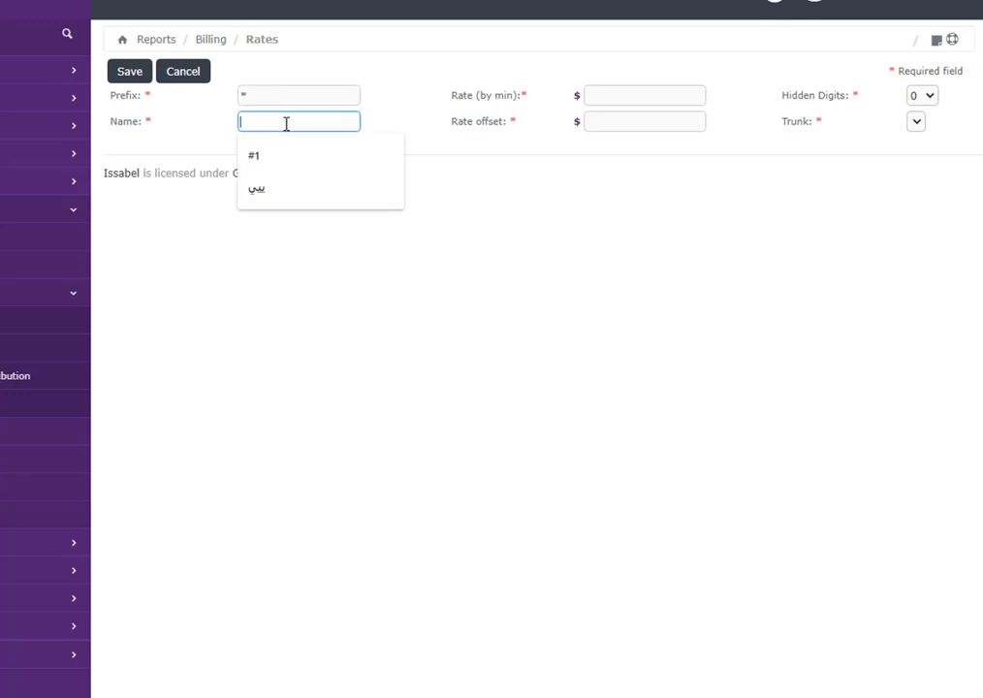
type("aa")
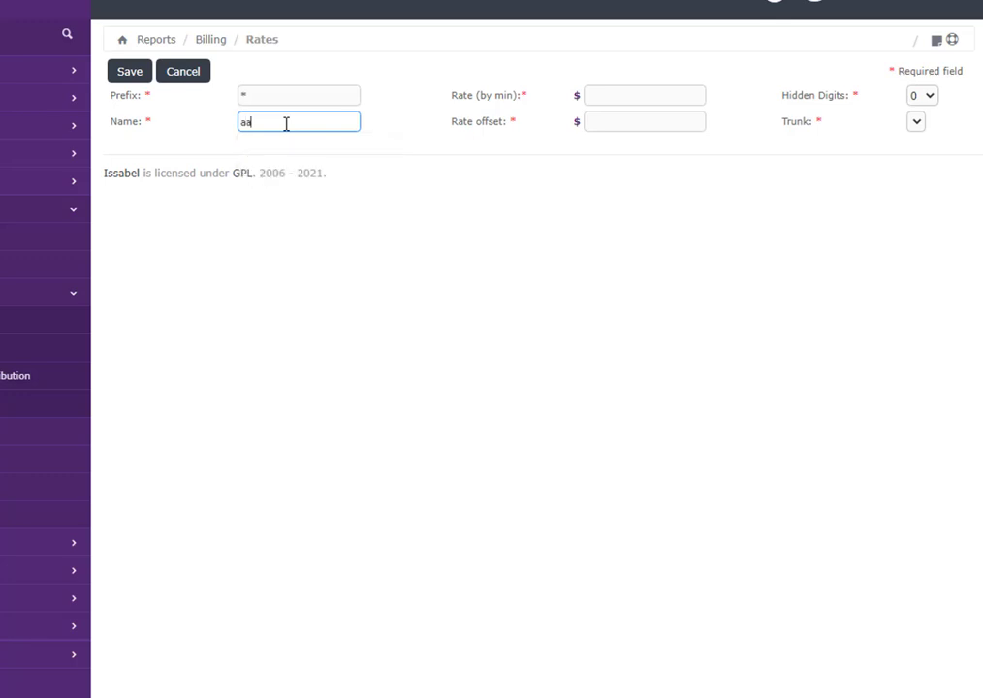
left_click(615, 94)
left_click(599, 134)
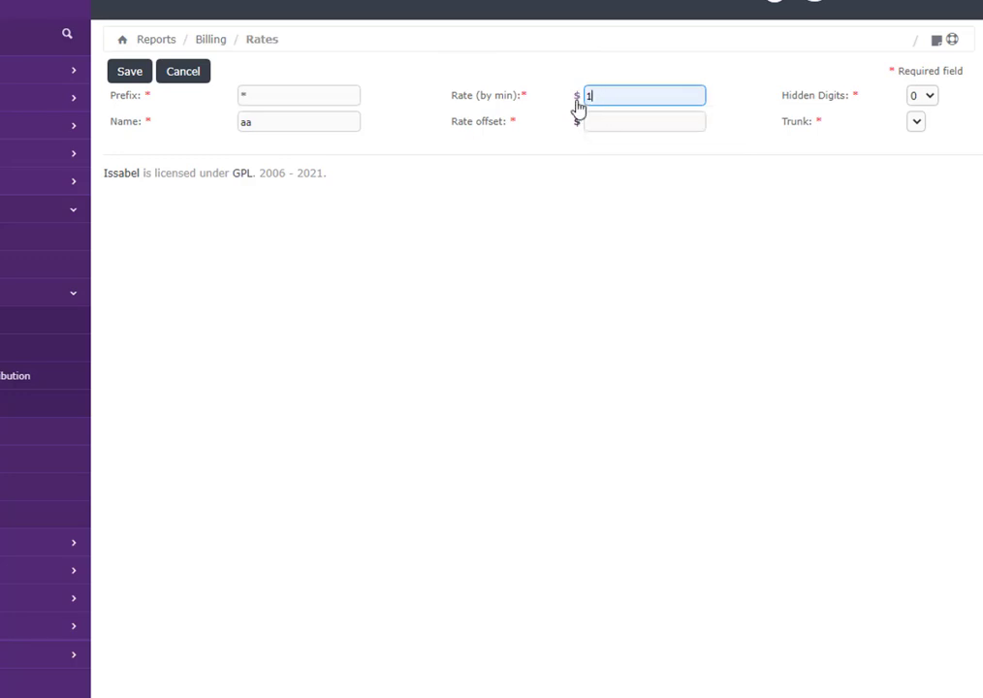
left_click(929, 96)
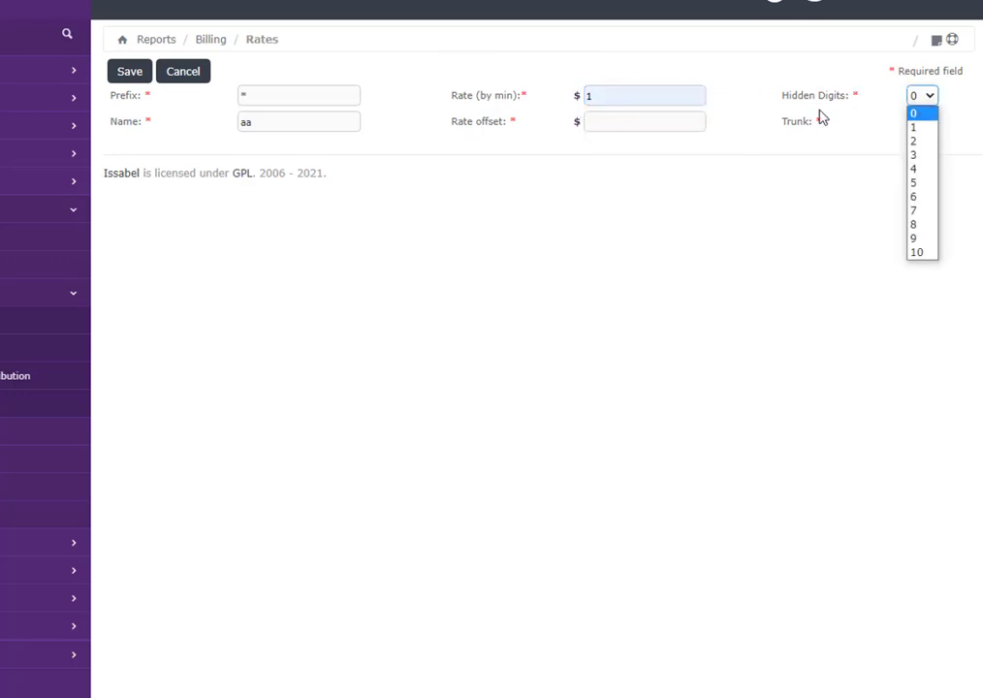
left_click(915, 116)
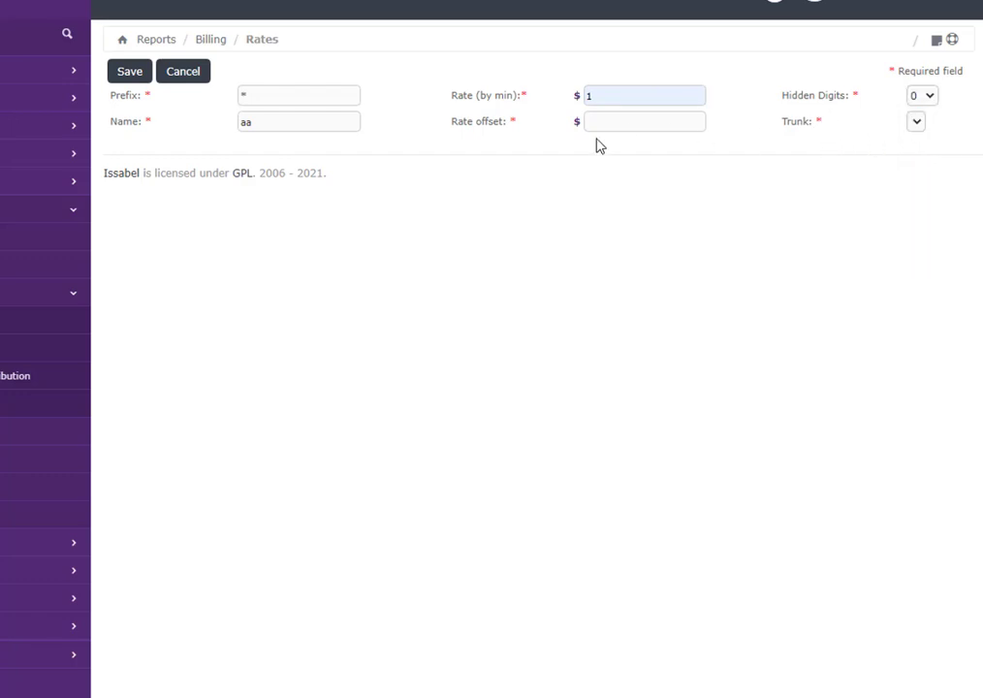
left_click(191, 77)
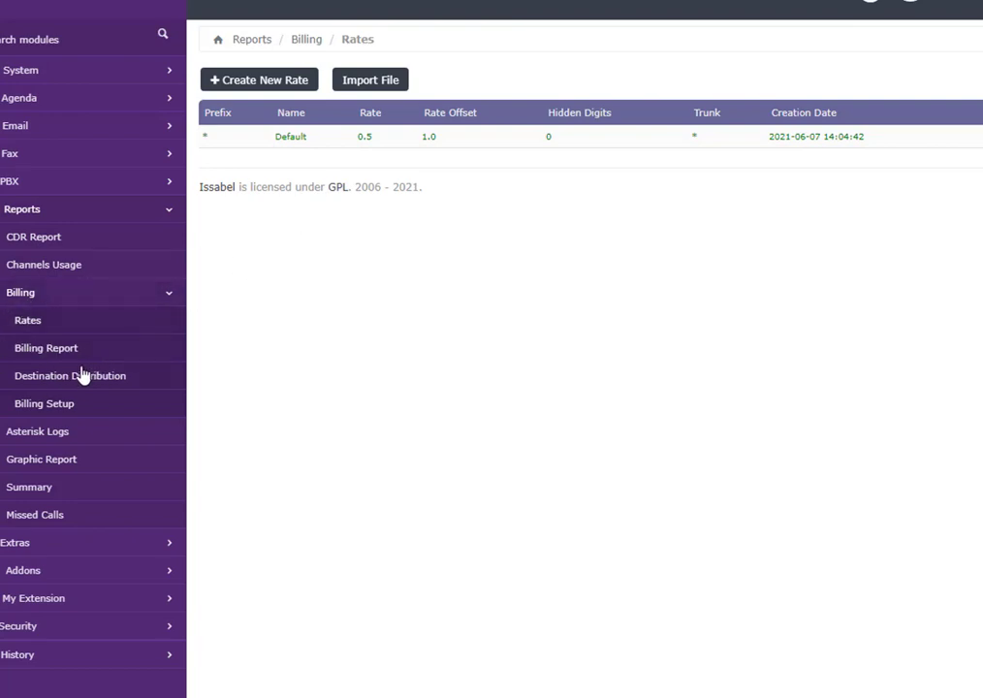
Open the Billing Report to view the cost of each call, and collapse the billing section
left_click(52, 350)
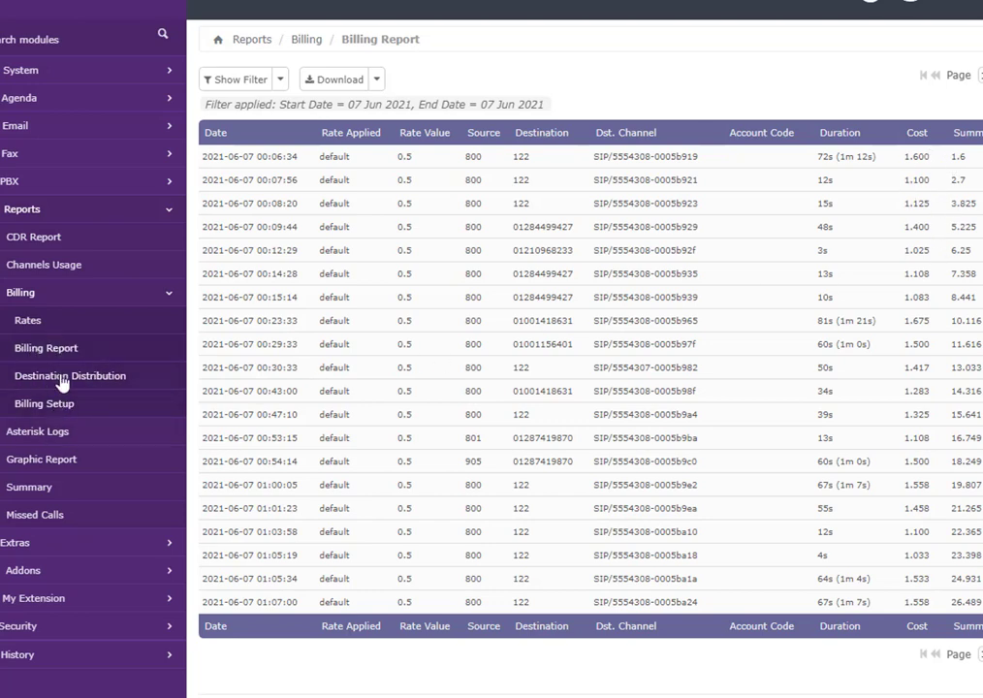
left_click(155, 298)
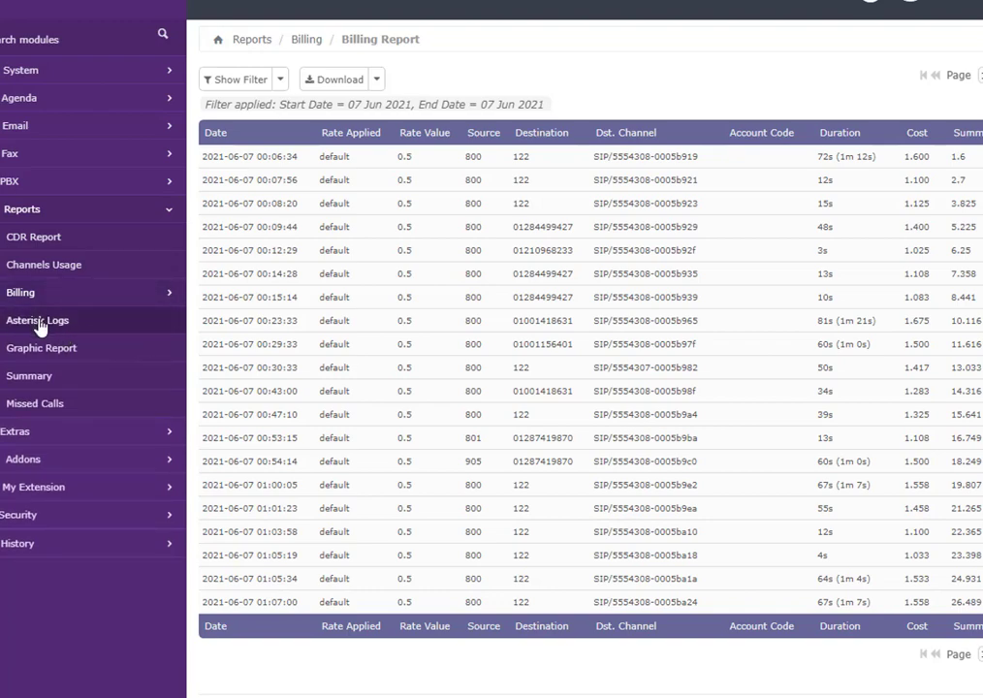
Open the Asterisk Logs and look through the log entries dated 2021-06-02
left_click(165, 320)
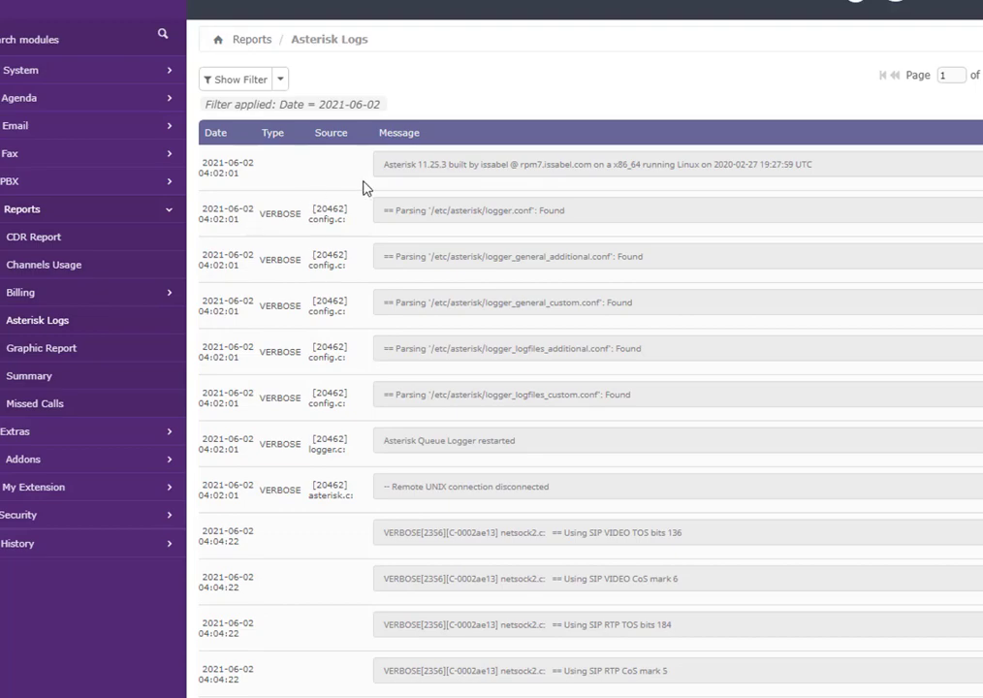
scroll(328, 173, "down", 4)
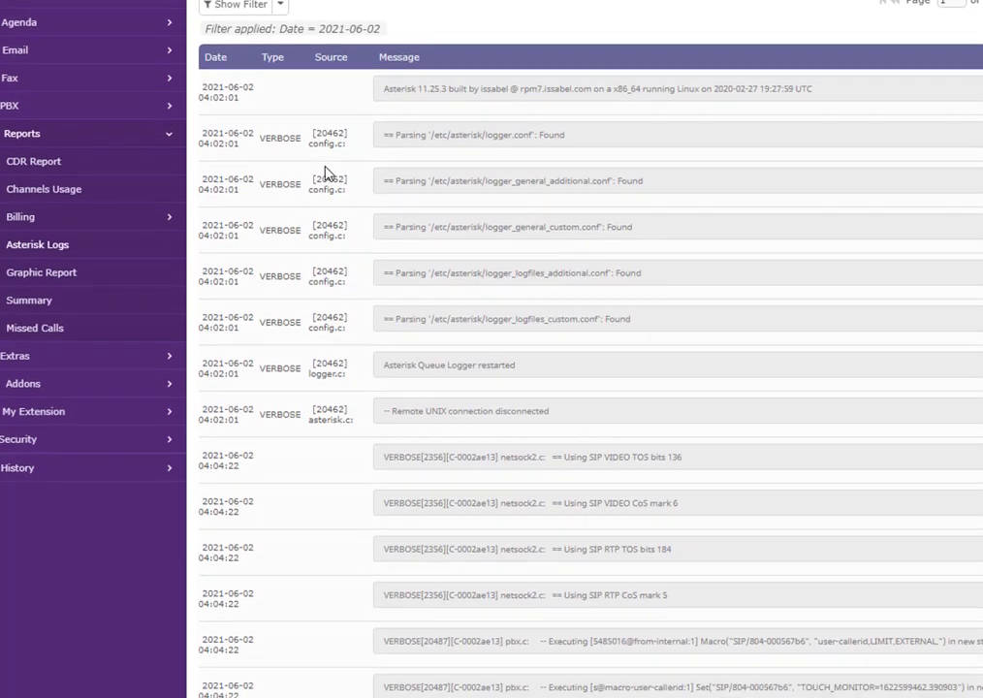
scroll(328, 172, "down", 6)
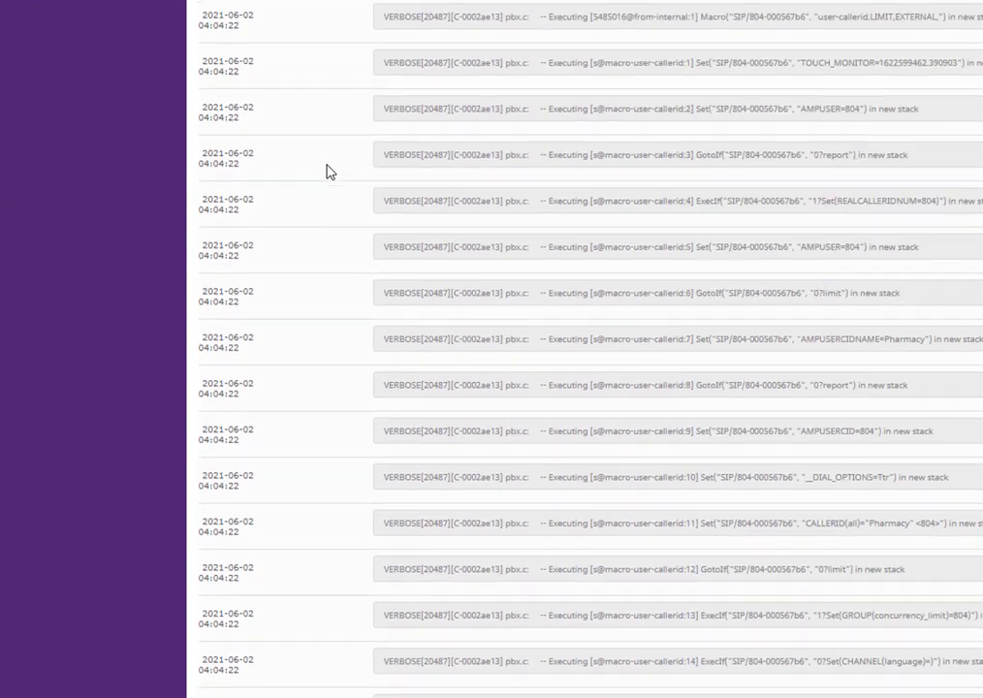
scroll(328, 172, "up", 4)
scroll(327, 173, "up", 5)
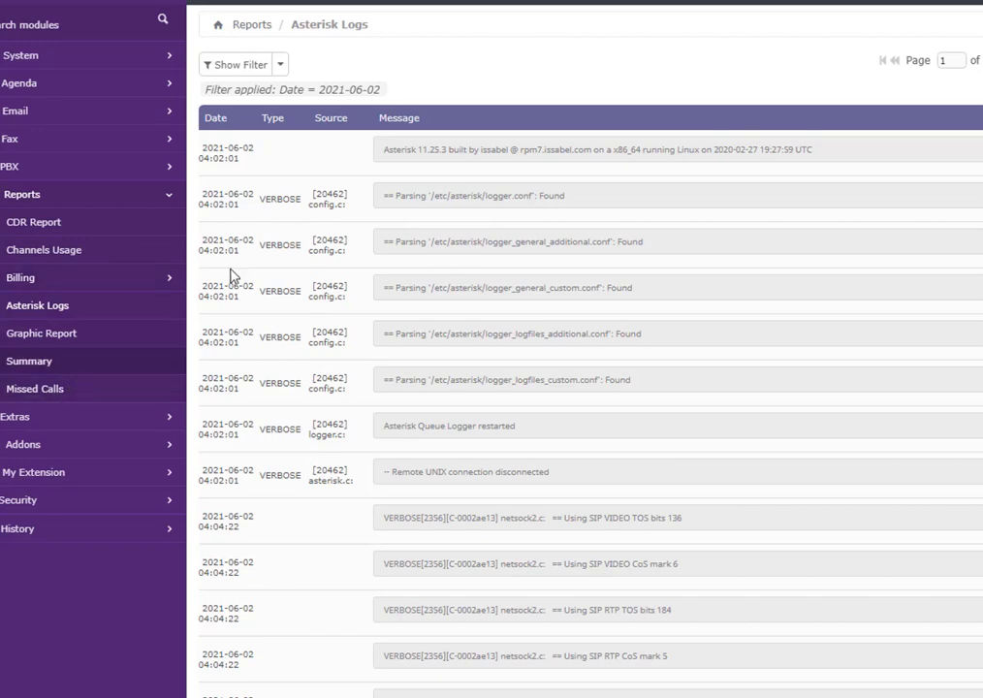
scroll(368, 288, "down", 3)
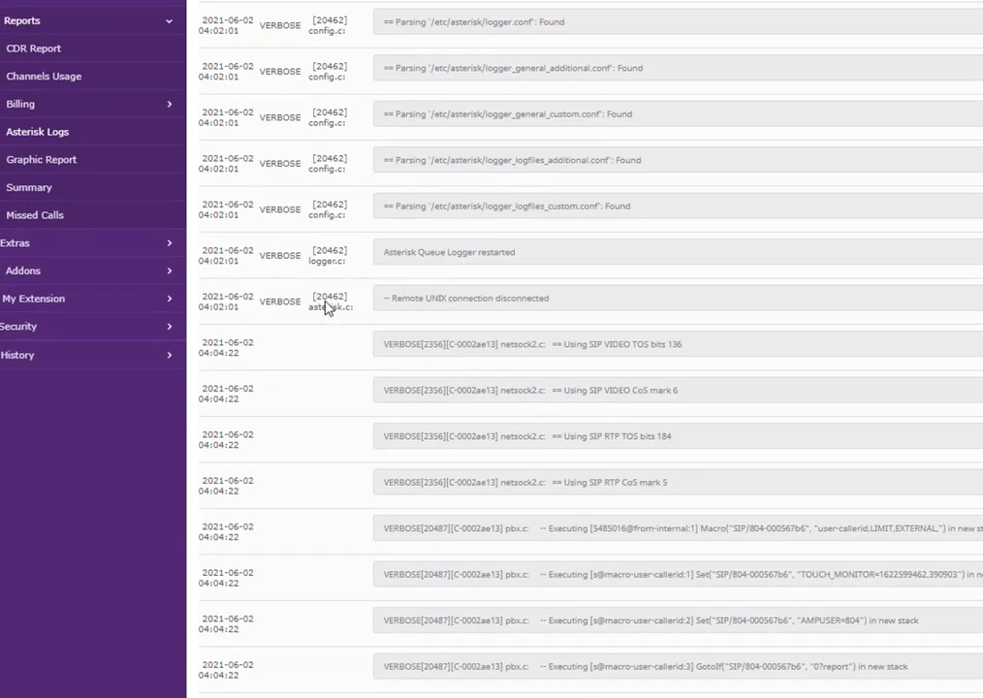
scroll(101, 160, "up", 3)
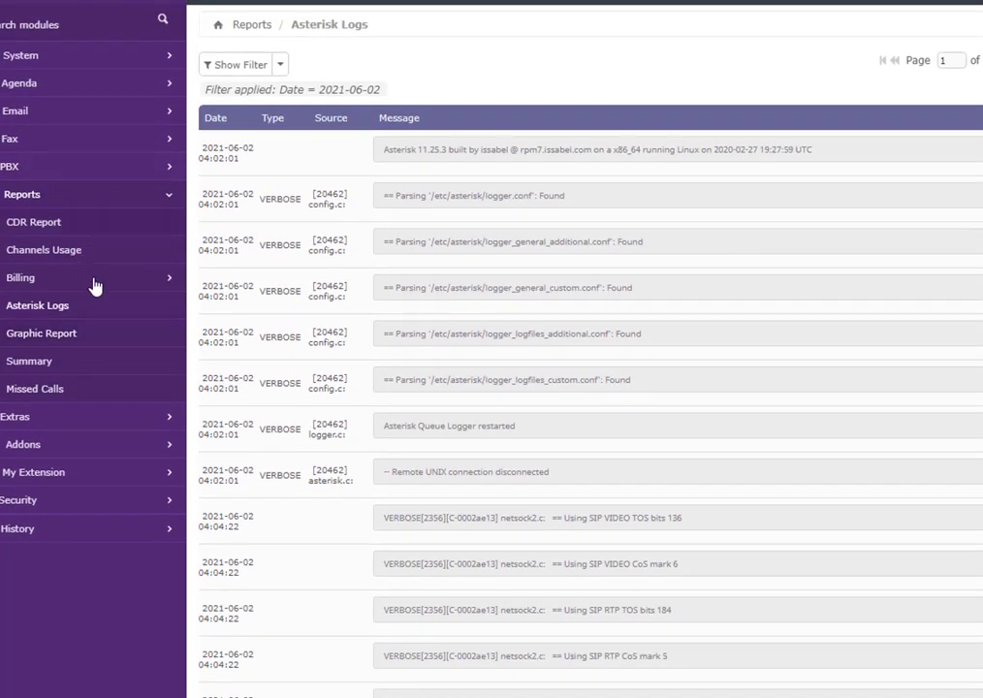
Open the Graphic Report and show the number-of-calls chart for extension number 800 on 07 Jun 2021
left_click(43, 335)
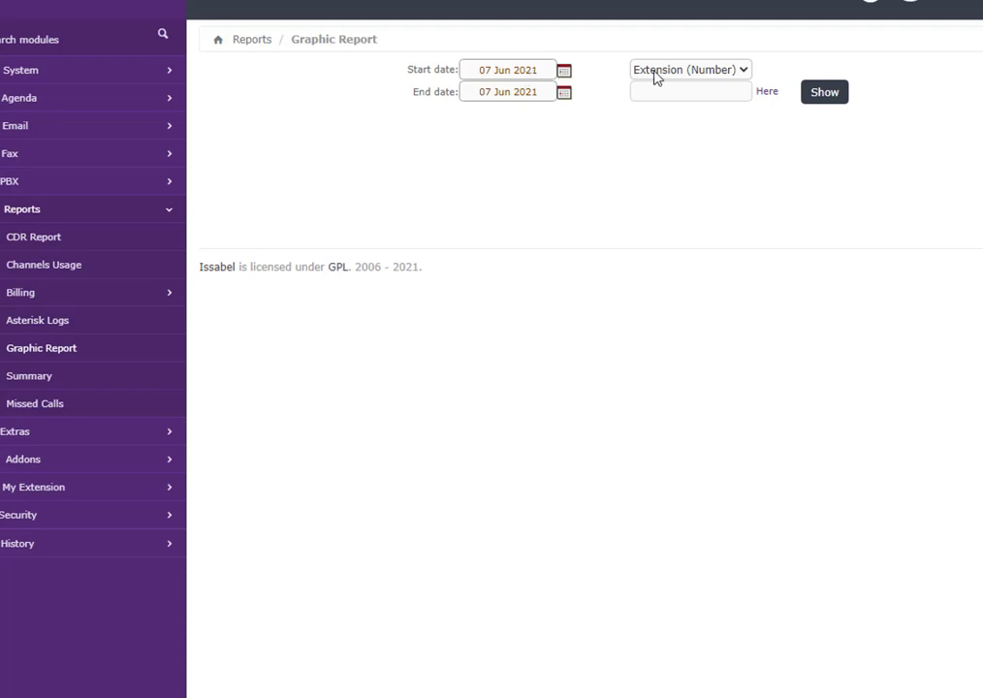
left_click(689, 72)
left_click(689, 72)
left_click(683, 93)
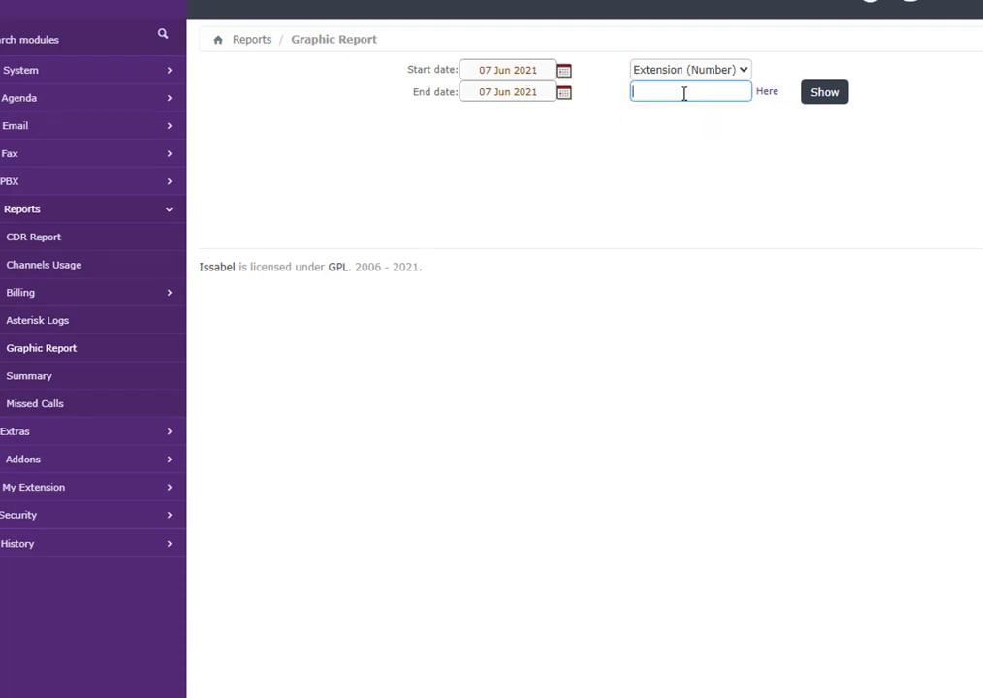
left_click(647, 126)
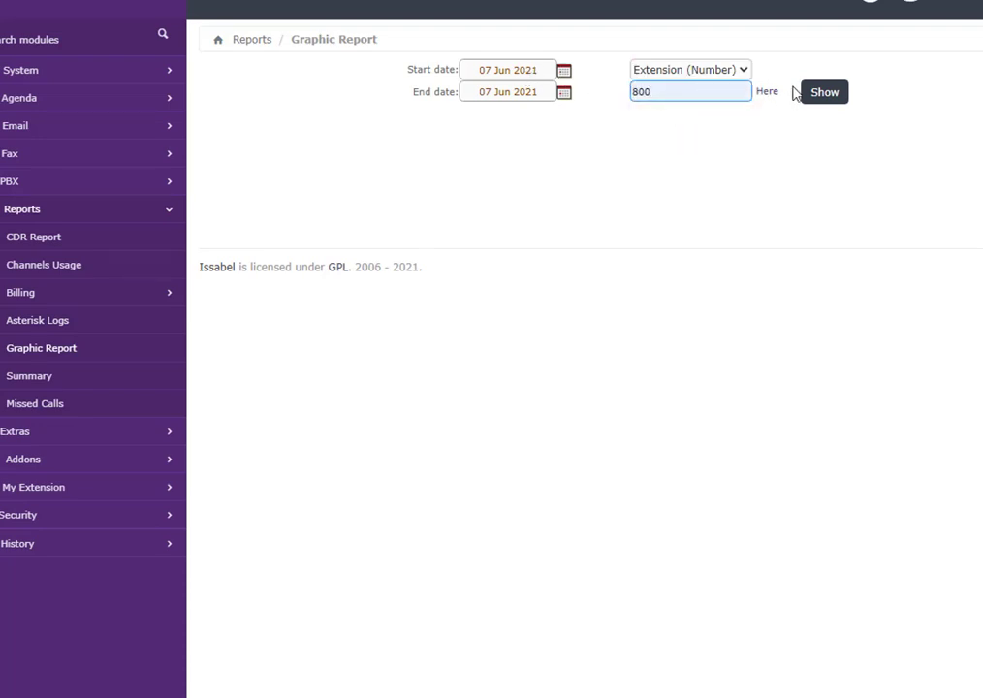
left_click(832, 98)
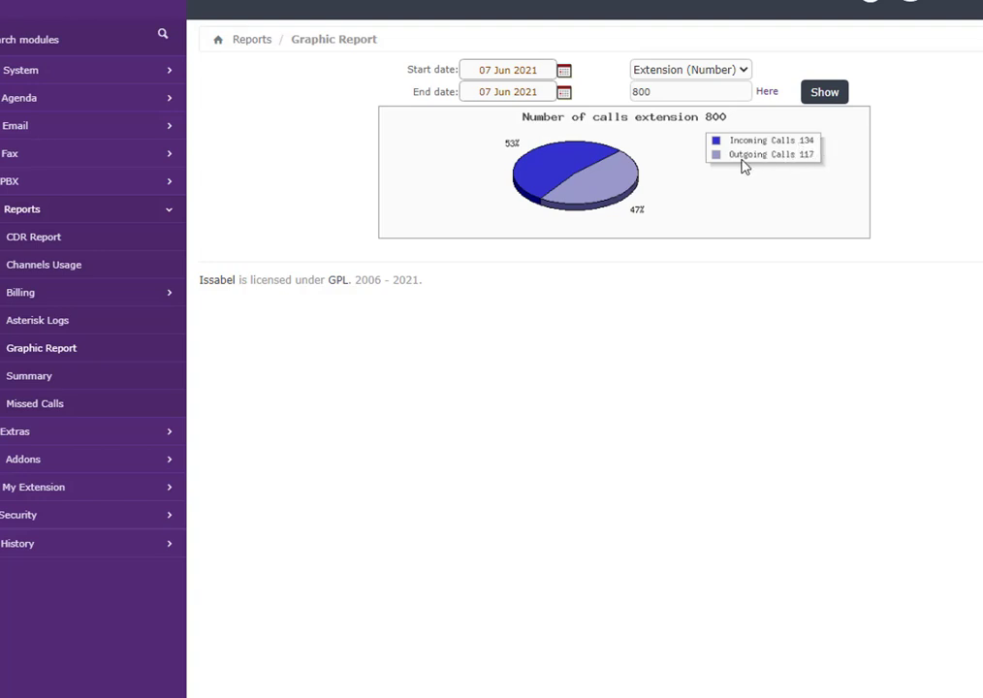
Switch the graphic report from extension to Trunk and show the chart for the preselected SIP trunk
left_click(741, 70)
left_click(690, 116)
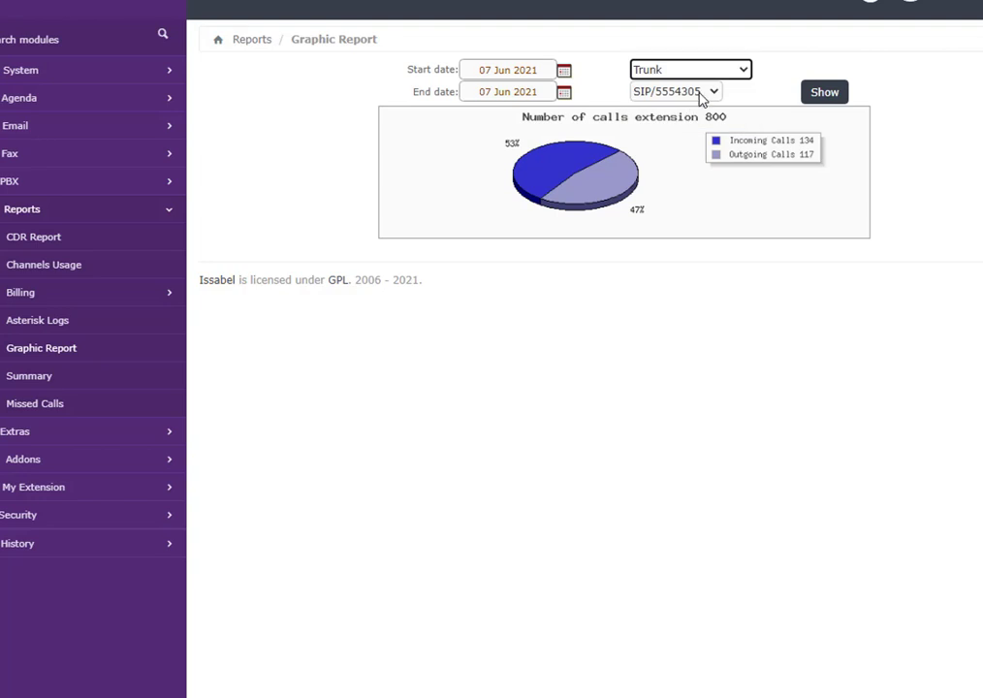
left_click(824, 95)
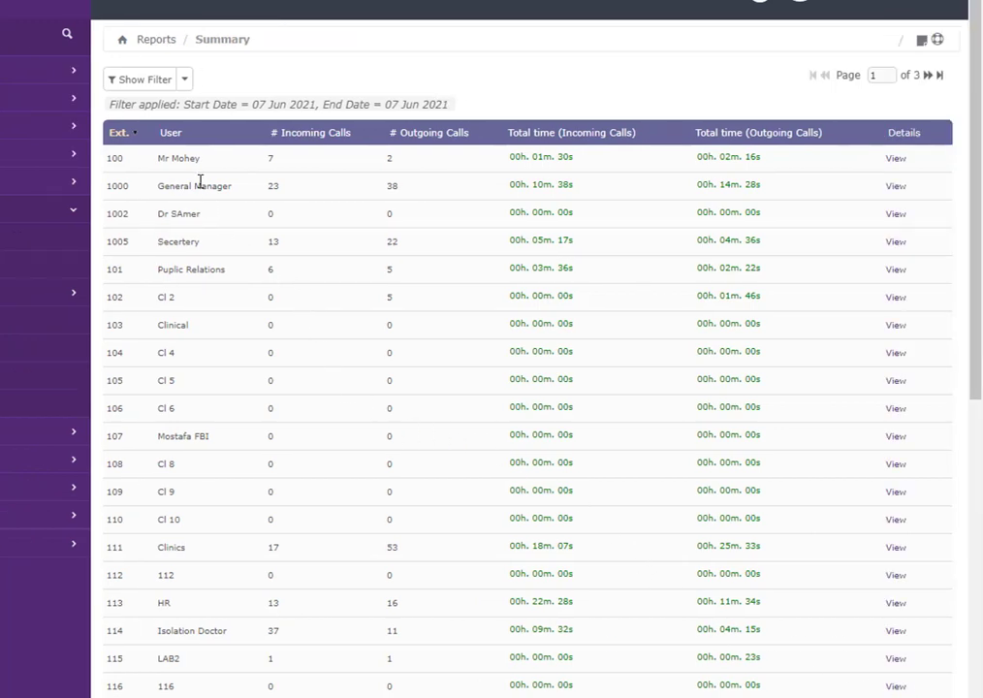
Look through the Summary report's extension list, view the top 10 call charts for extension 100, and close them
scroll(198, 186, "down", 3)
scroll(197, 186, "up", 3)
scroll(224, 256, "down", 1)
scroll(224, 256, "up", 1)
left_click(898, 160)
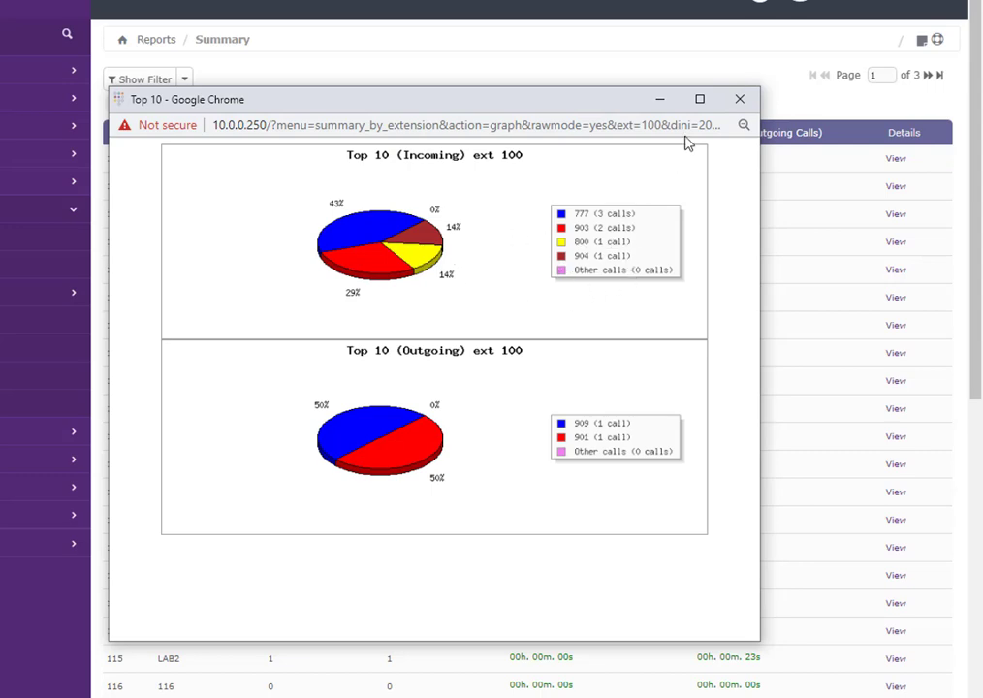
left_click(740, 98)
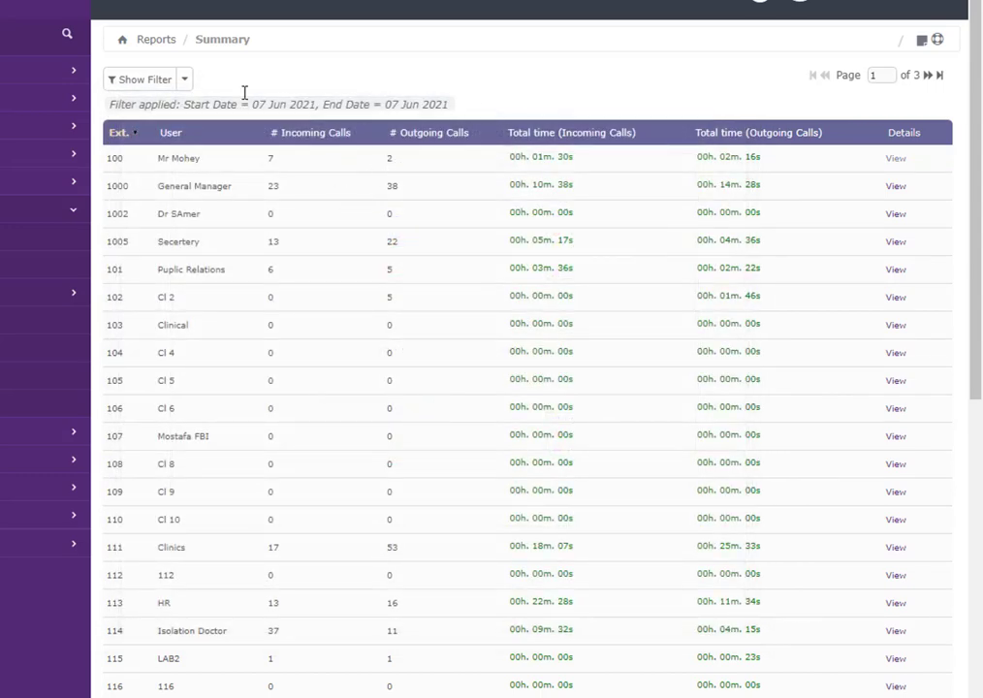
Filter the Summary report by extension 800, view its top 10 incoming and outgoing call charts, and close them
left_click(141, 78)
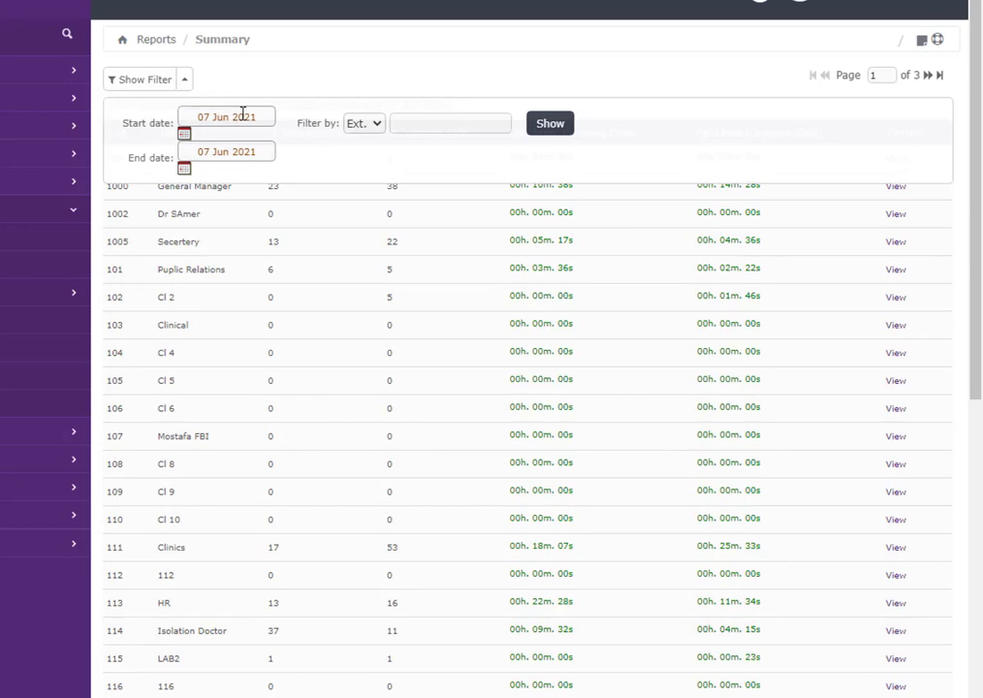
left_click(427, 124)
left_click(550, 123)
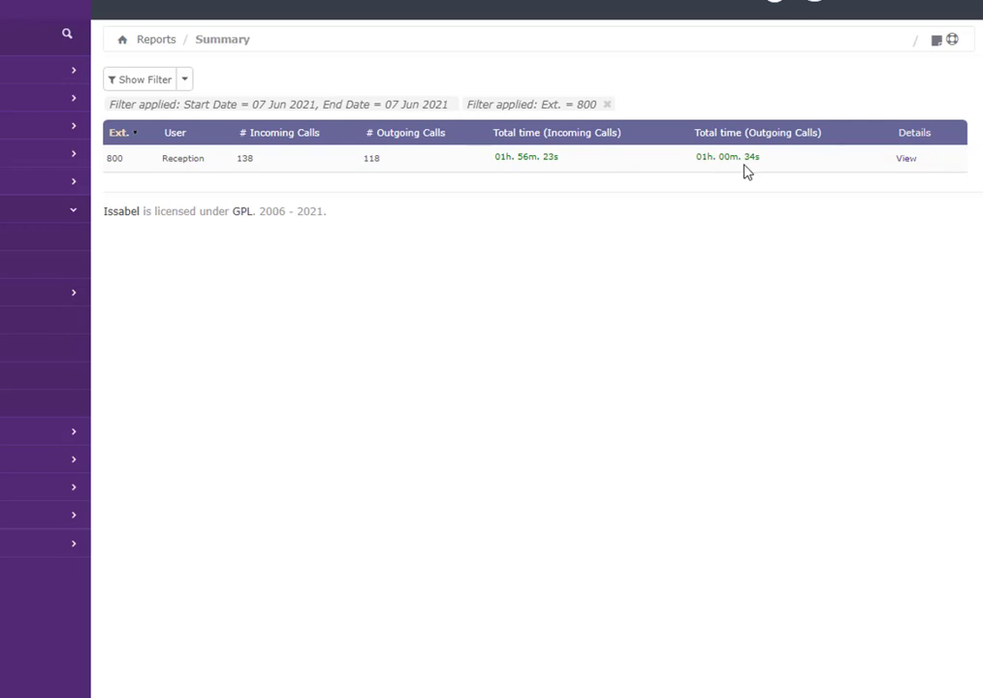
left_click(908, 162)
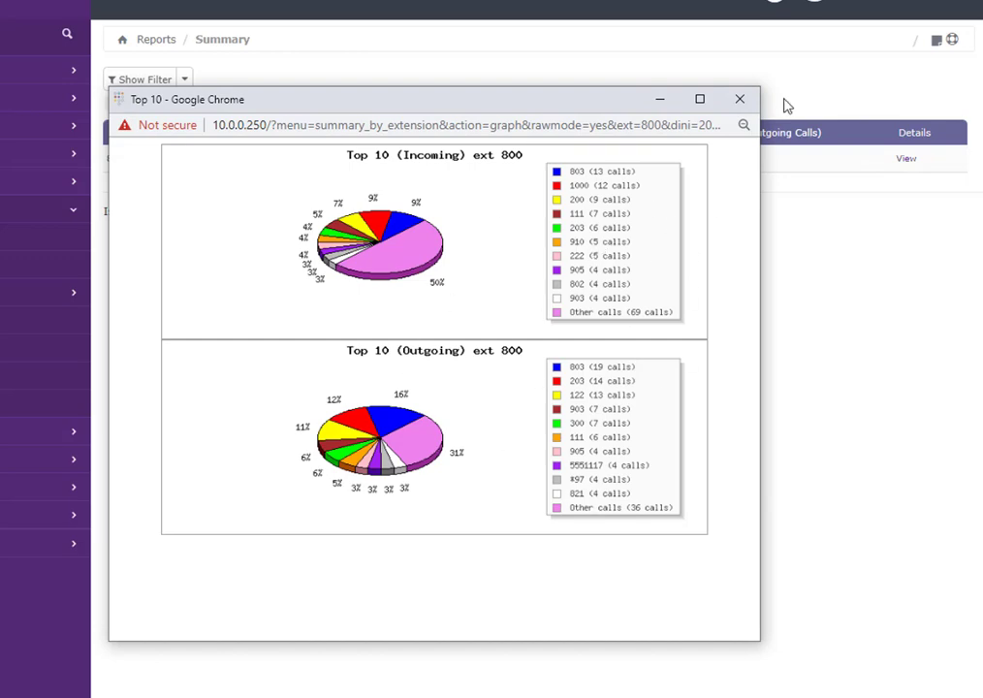
left_click(741, 98)
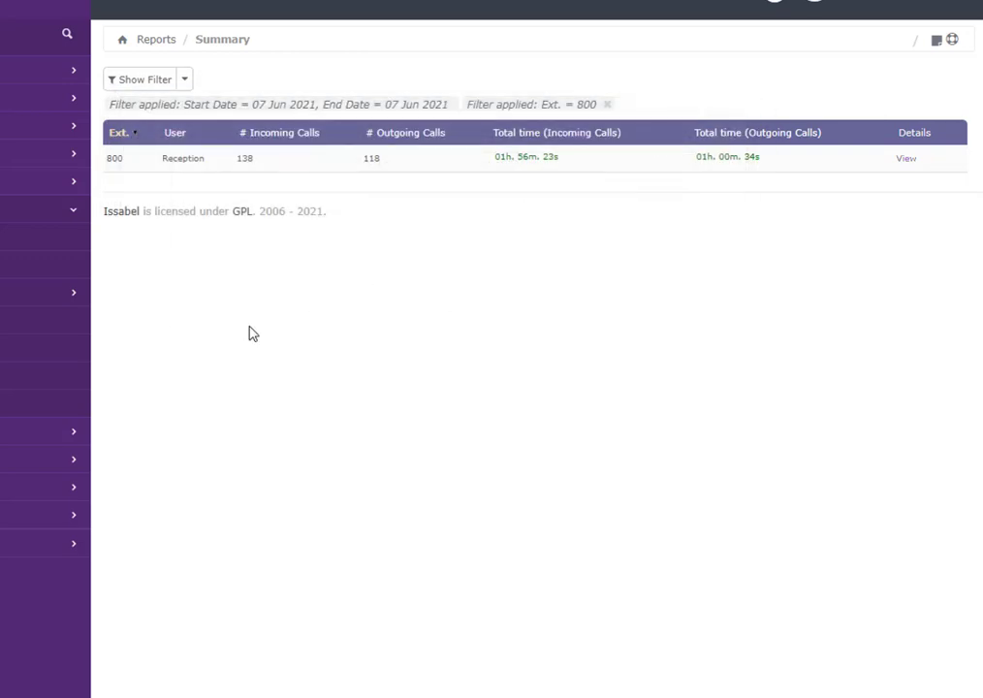
Open the Missed Calls report and filter it by Destination 800 for 07 Jun 2021
left_click(34, 383)
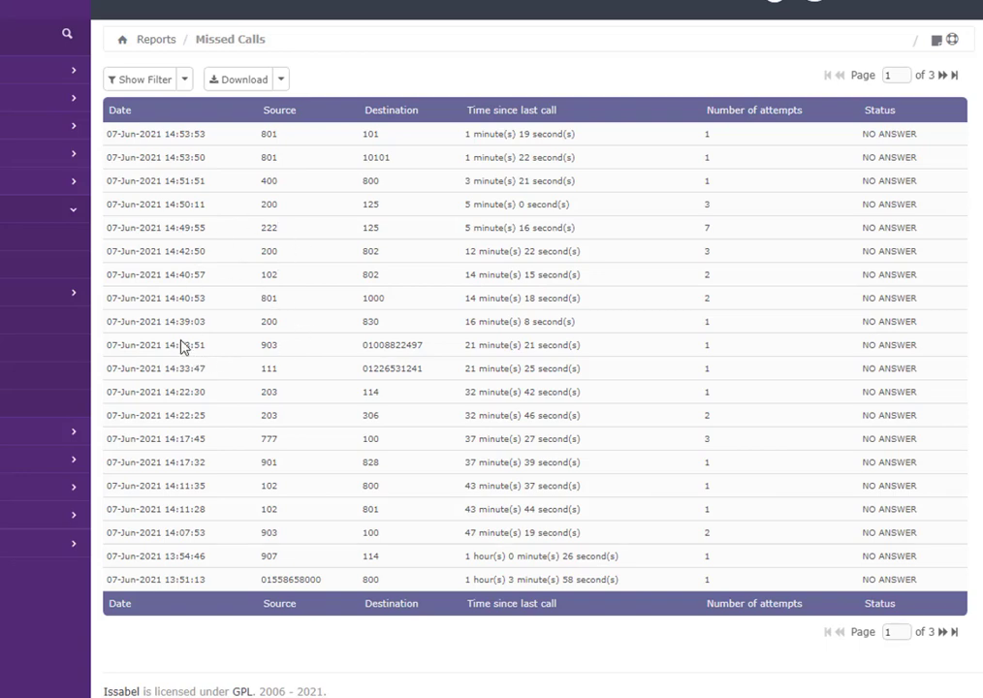
left_click(182, 85)
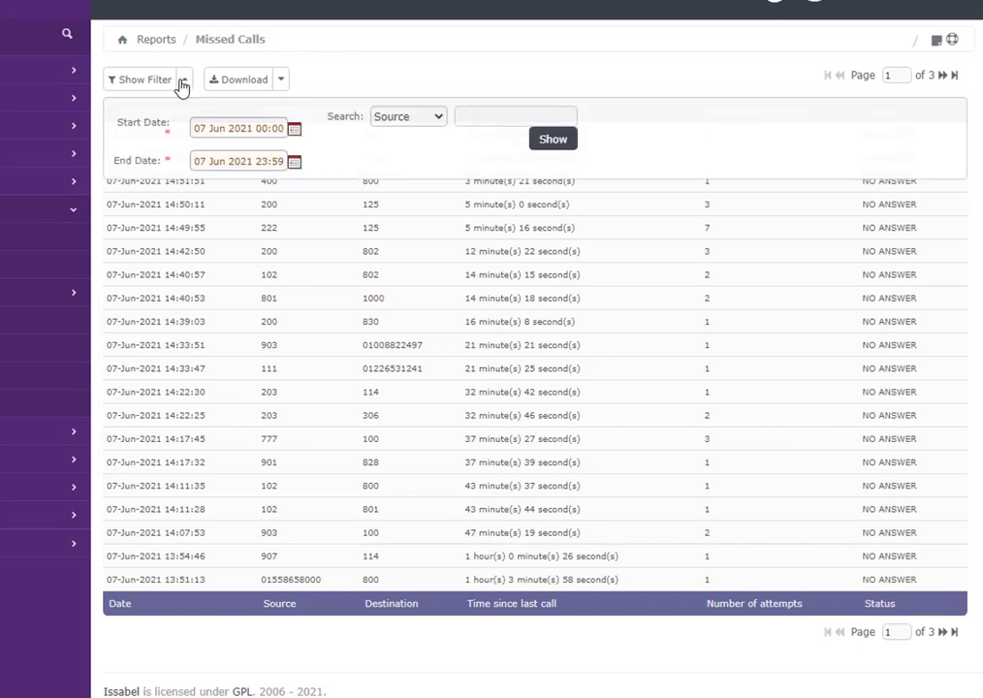
left_click(488, 117)
left_click(427, 117)
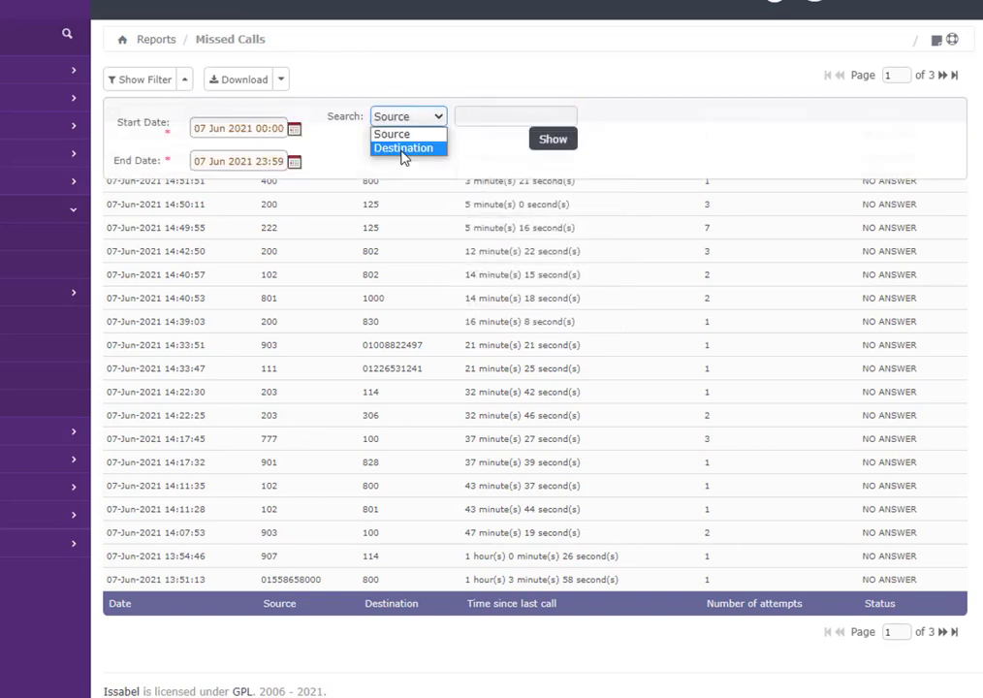
left_click(403, 149)
left_click(506, 115)
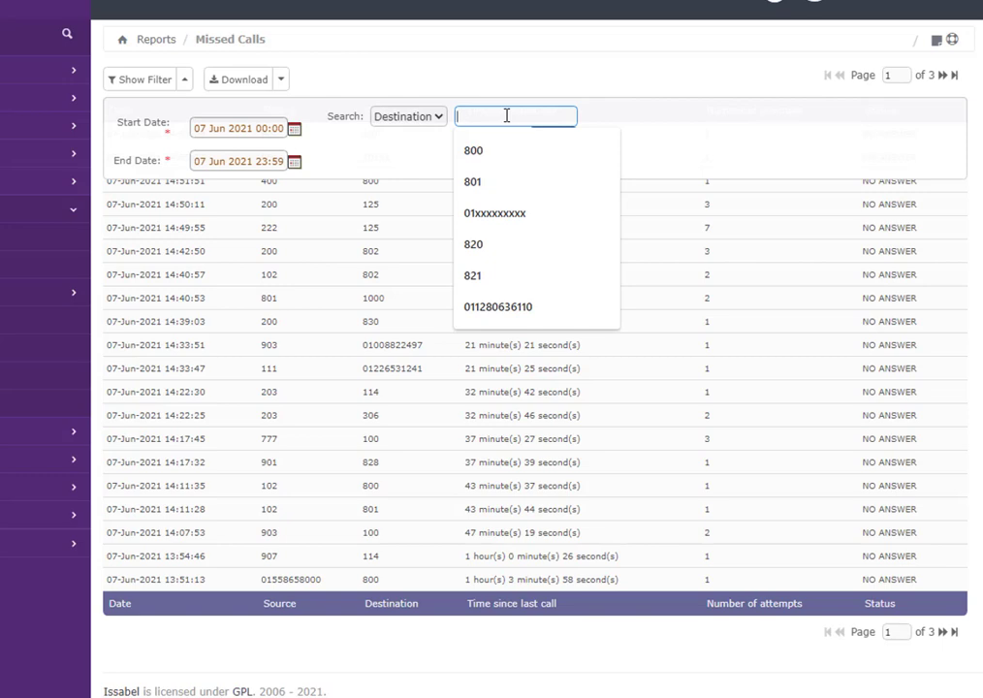
left_click(502, 150)
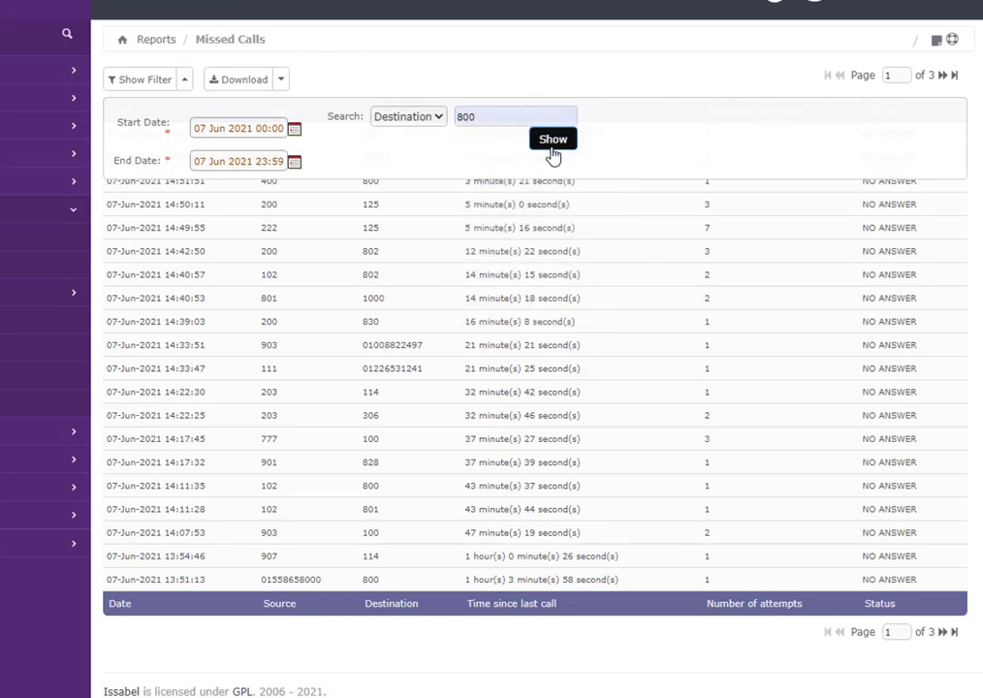
left_click(553, 142)
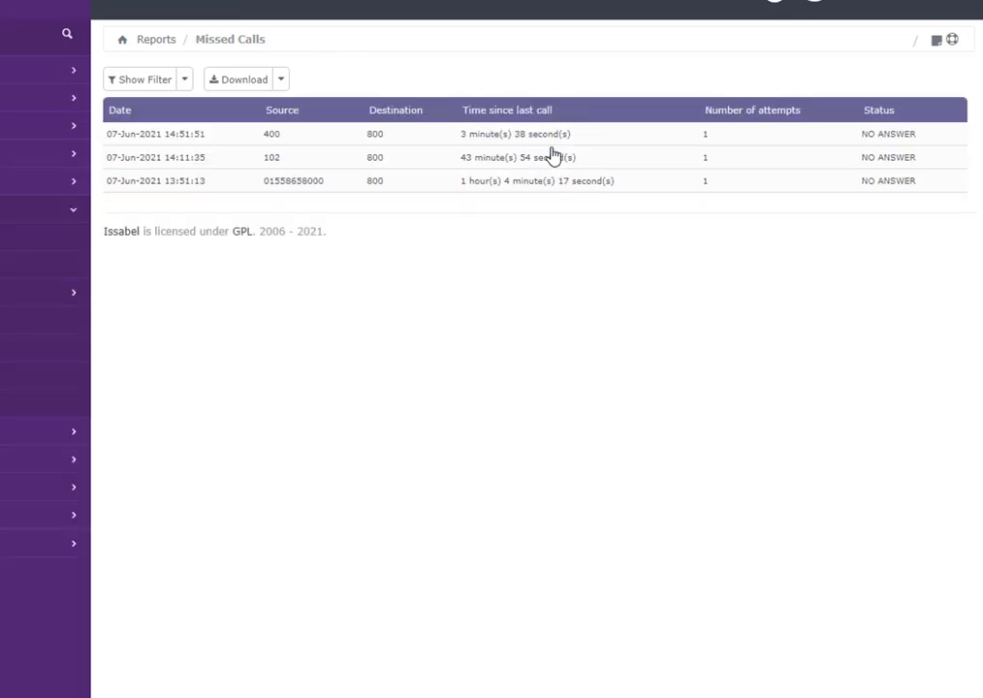
Clear the destination search value and show the full missed calls list again
left_click(184, 81)
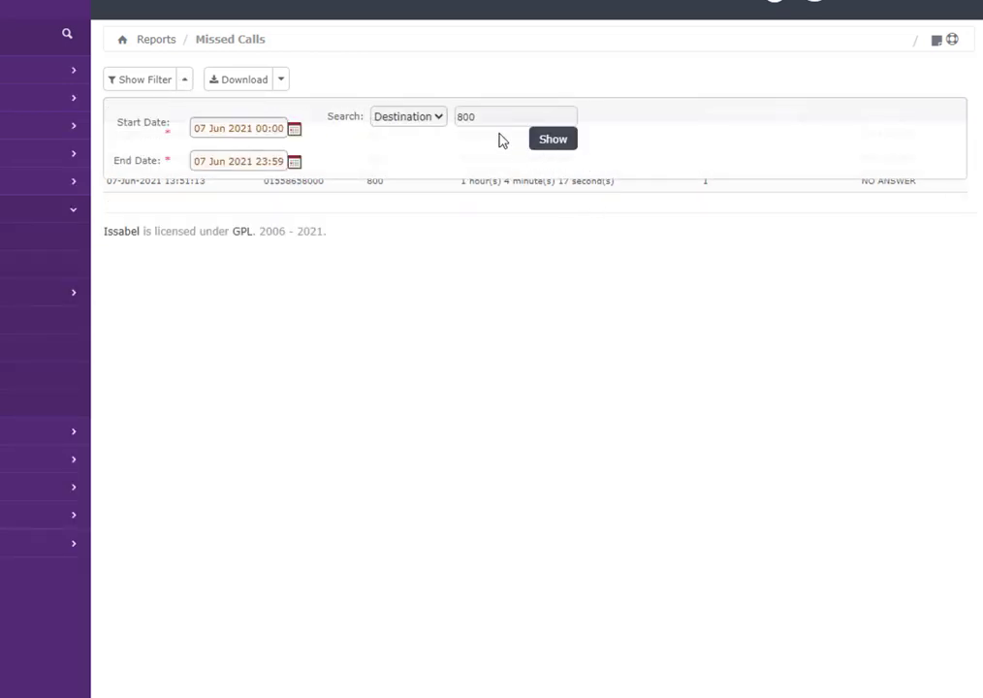
left_click(479, 116)
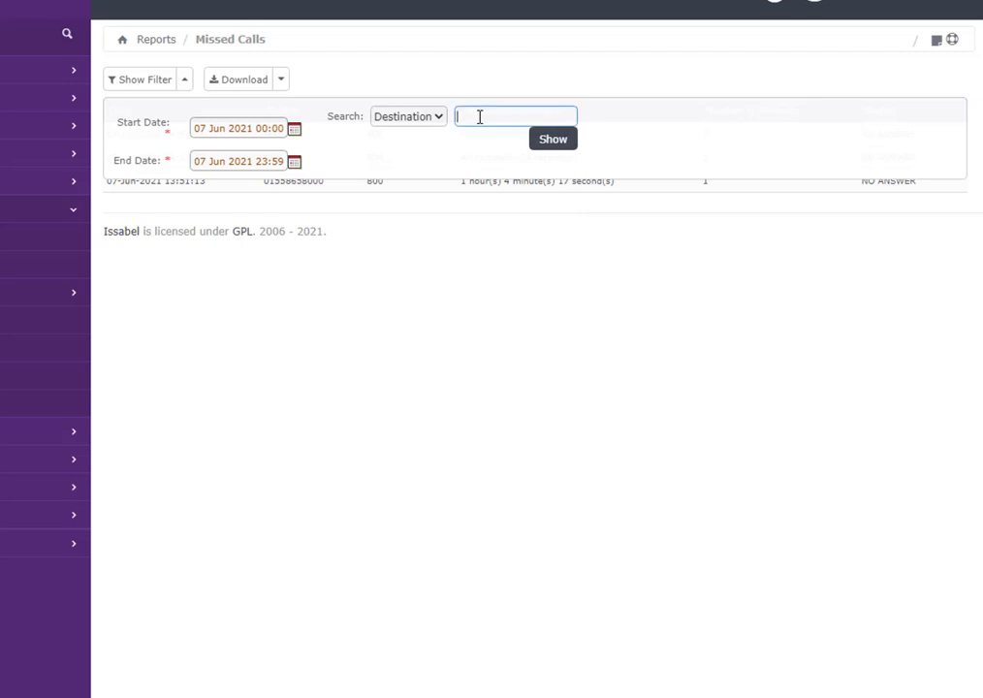
left_click(411, 119)
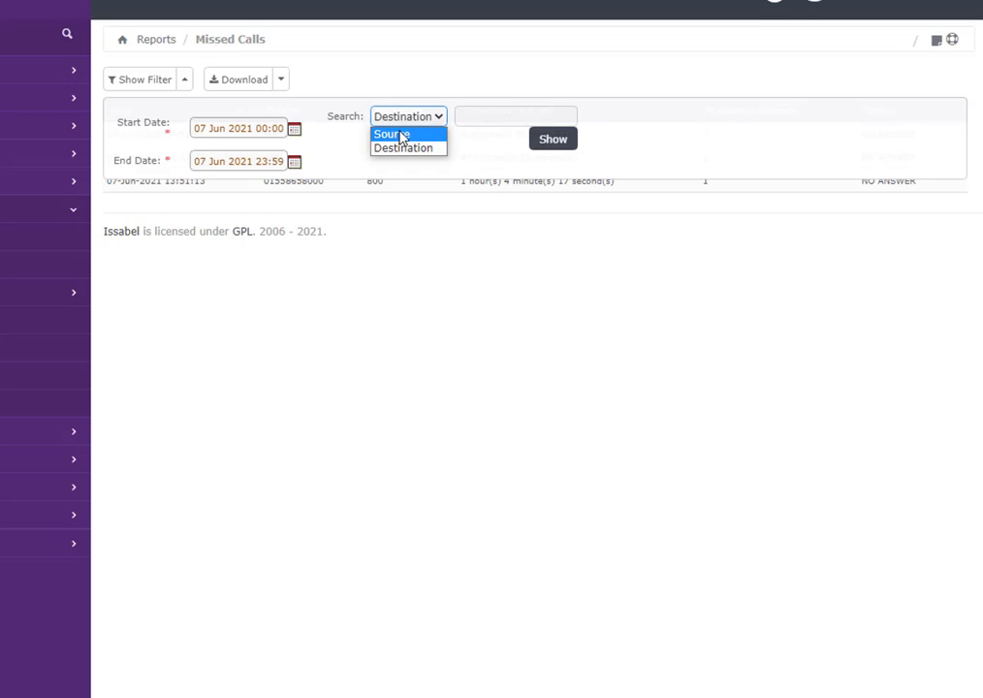
left_click(548, 142)
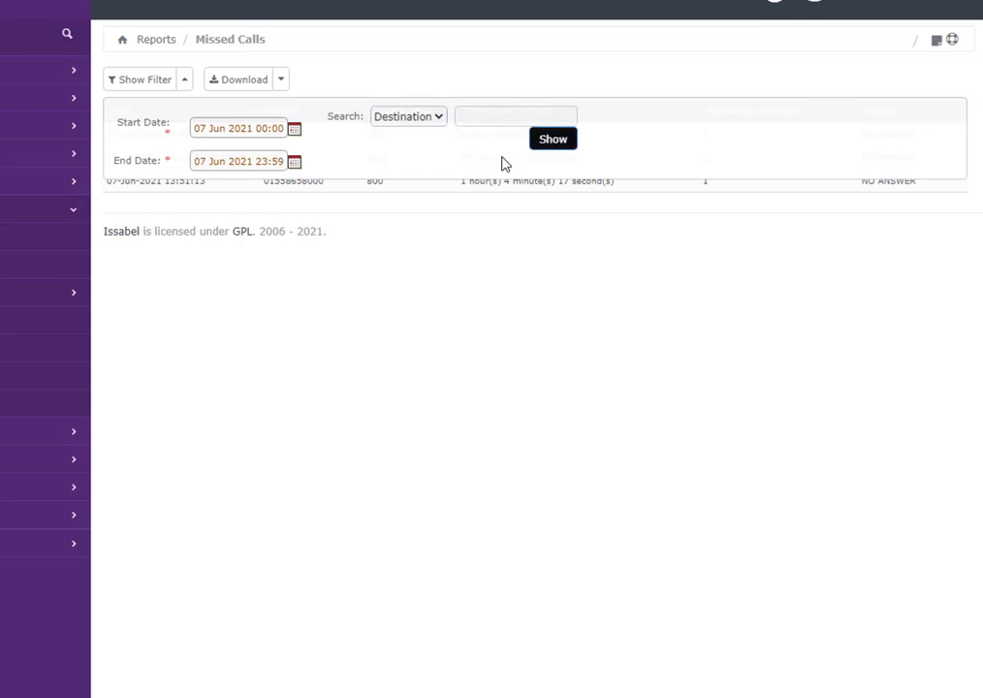
left_click(550, 142)
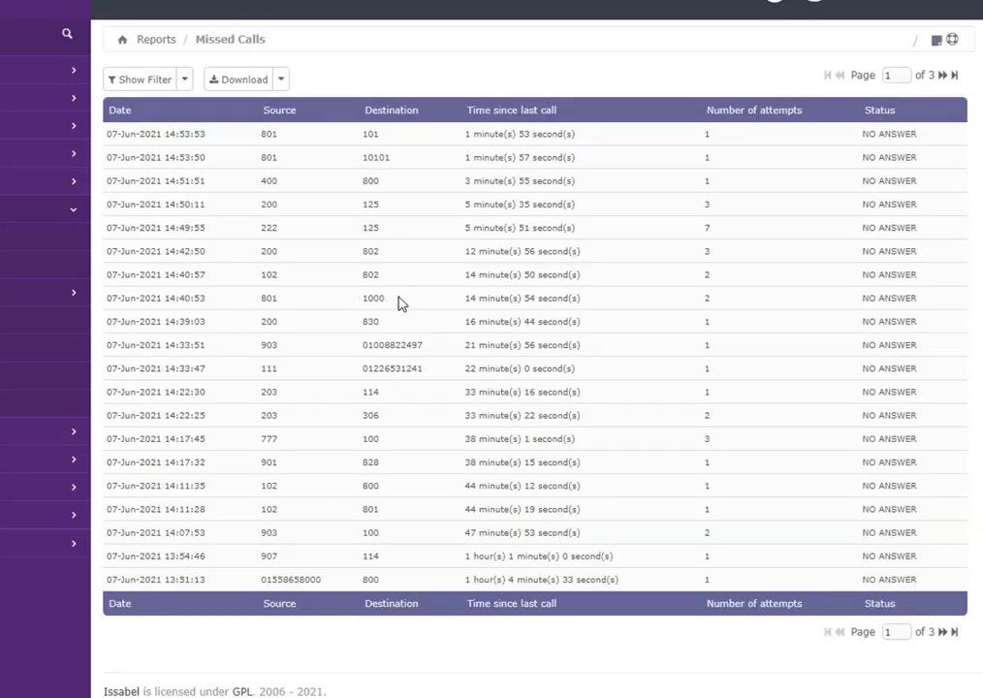
Copy the destination phone number of the missed call made at 14:33:51 and filter the Missed Calls report by that Destination
double_click(376, 346)
right_click(376, 346)
left_click(419, 359)
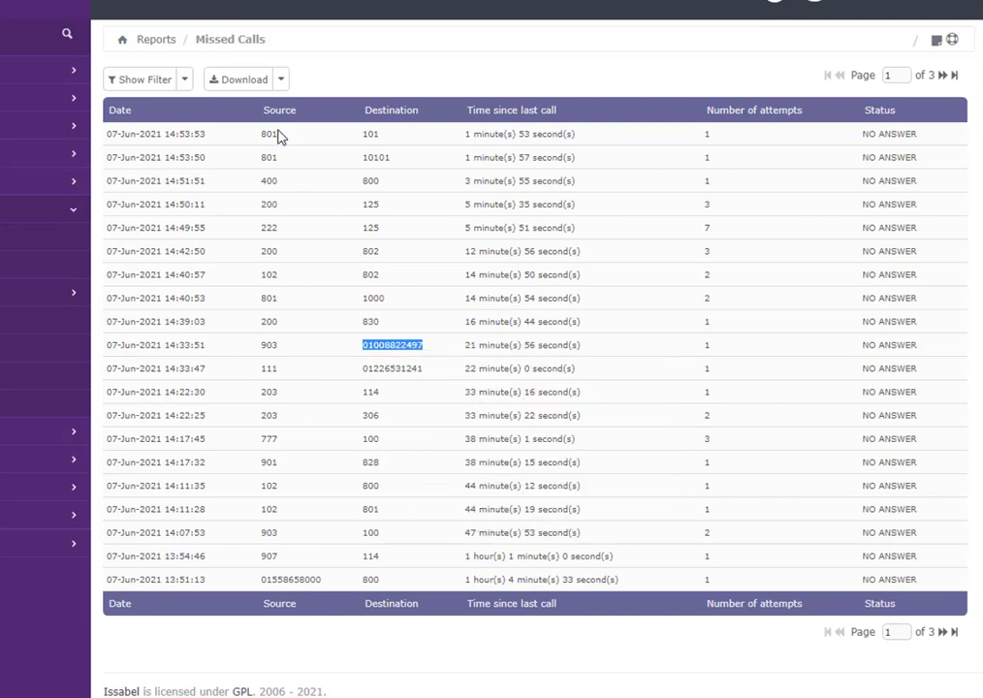
left_click(186, 85)
left_click(433, 119)
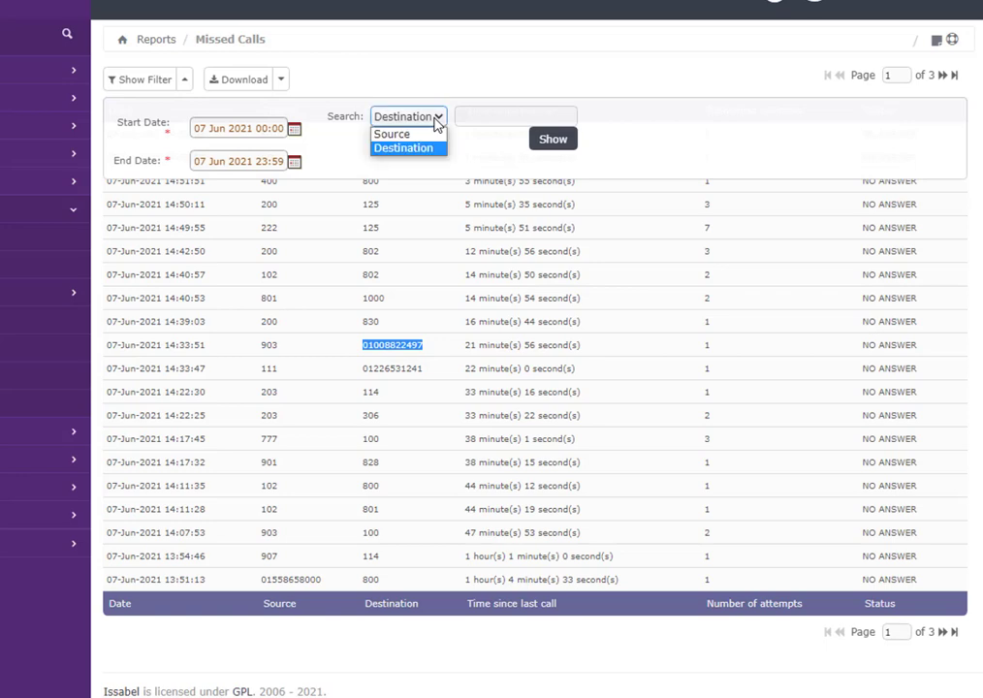
left_click(411, 151)
left_click(470, 114)
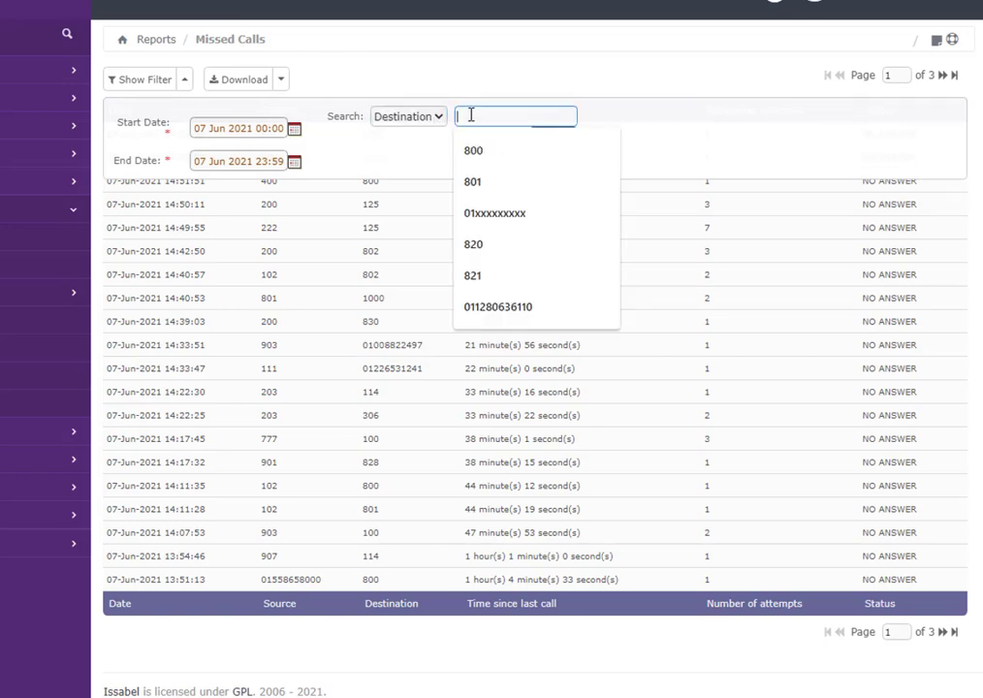
key("ctrl+v")
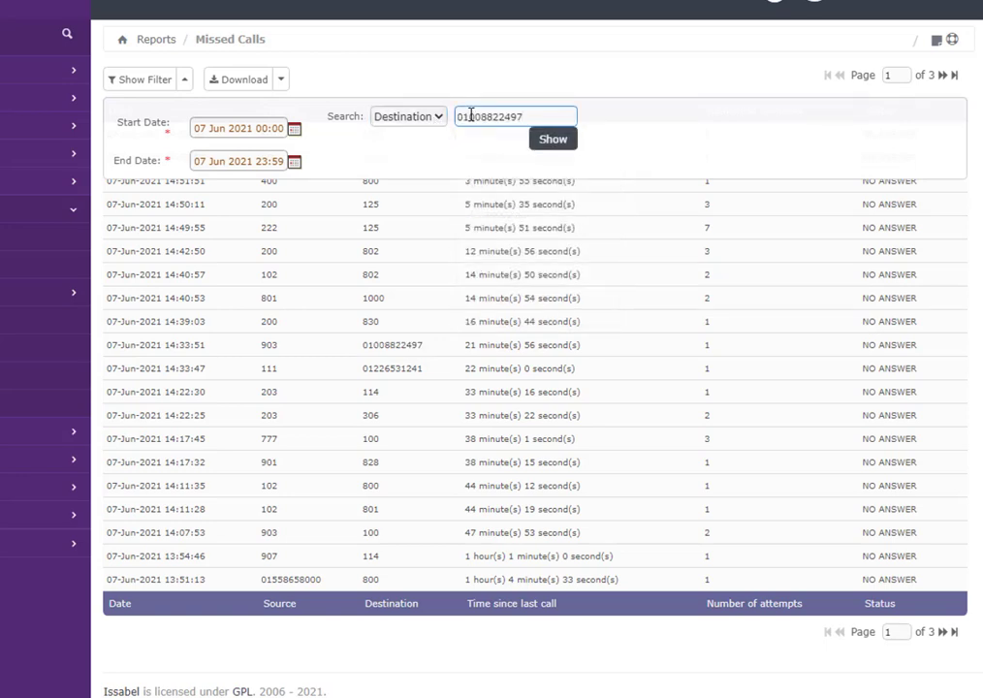
left_click(551, 147)
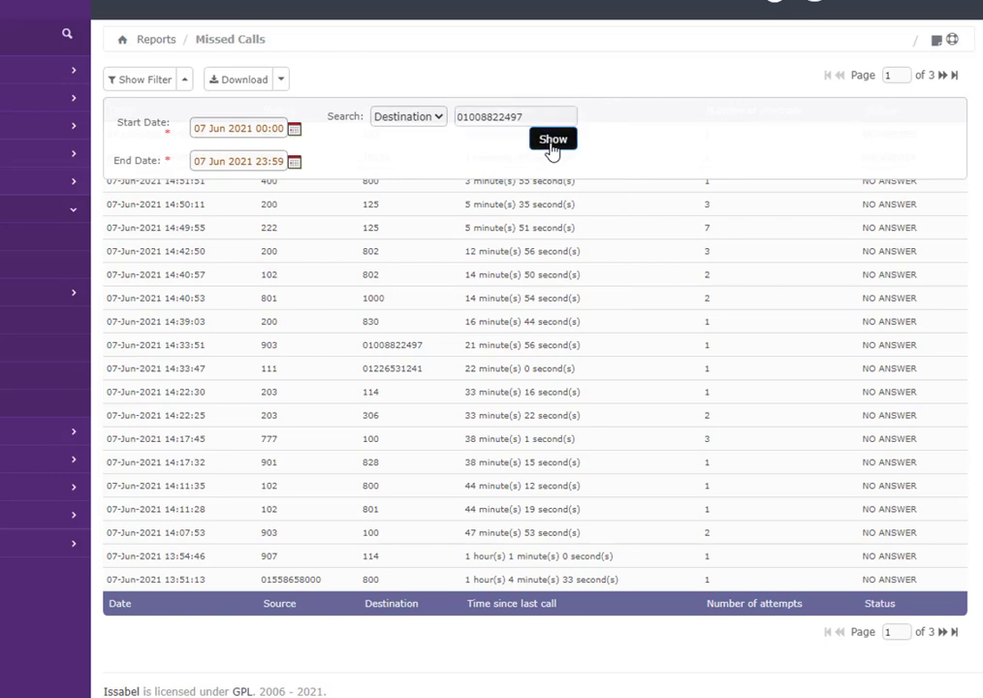